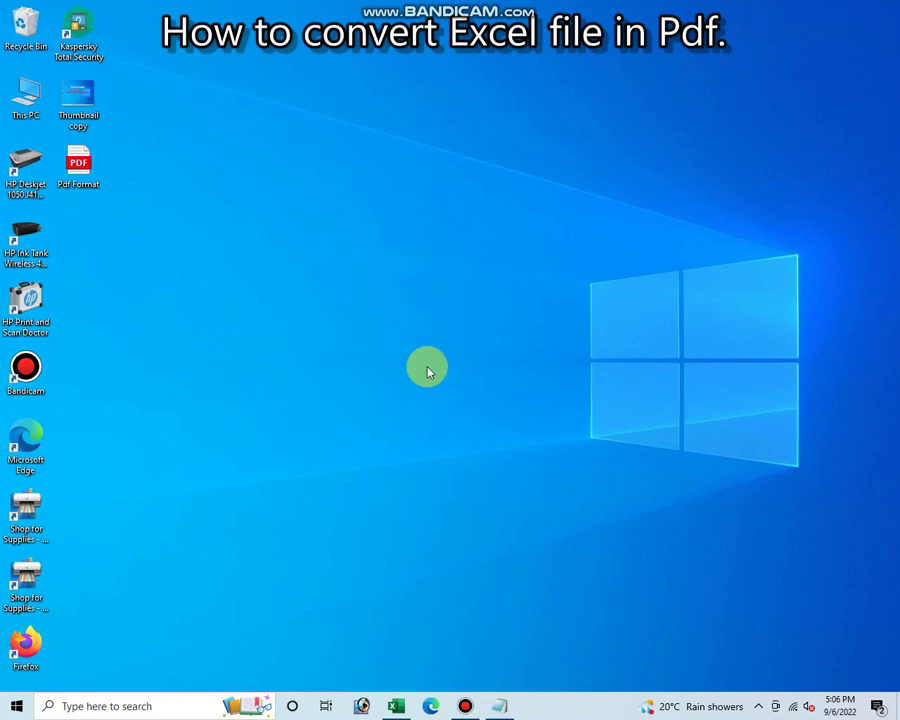
Highlight the opening sentence in the Notepad note, then hide Notepad
{"action": "left_click", "coordinate": [500, 706]}
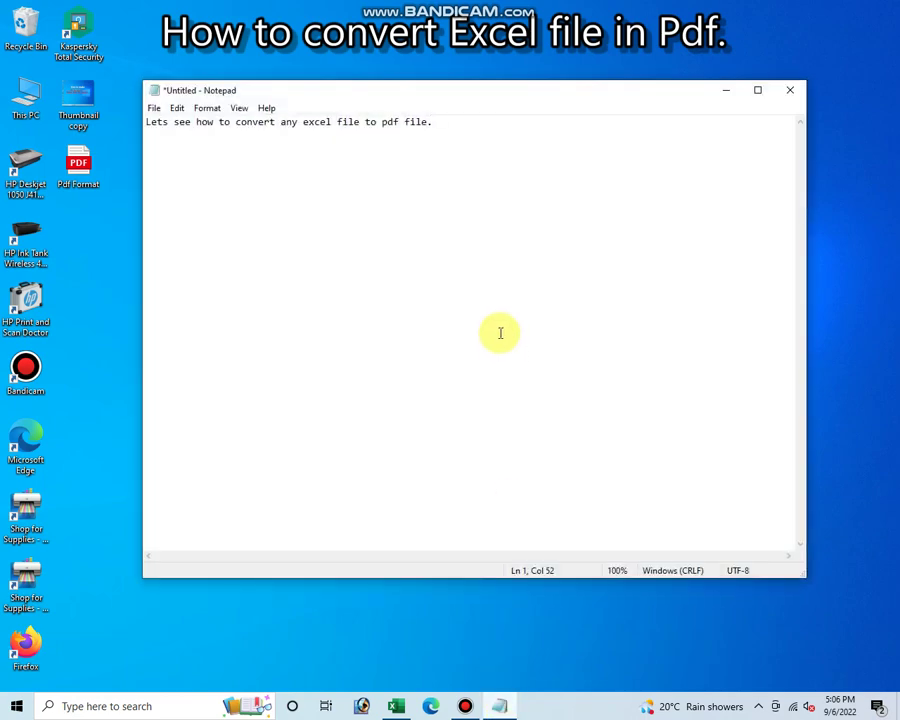
{"action": "left_click_drag", "start_coordinate": [437, 122], "coordinate": [148, 122]}
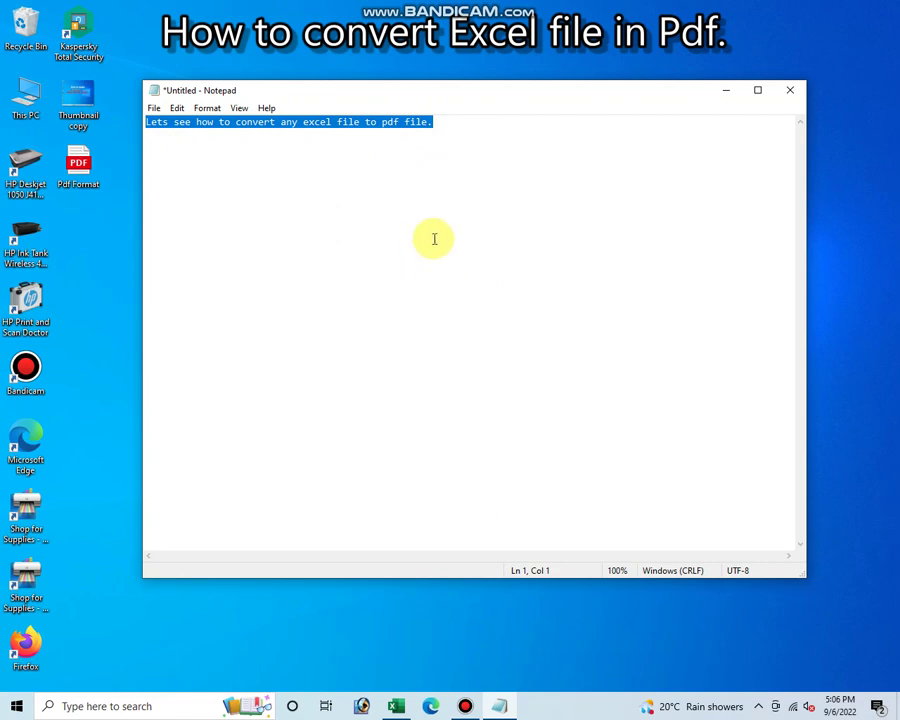
{"action": "left_click", "coordinate": [727, 92]}
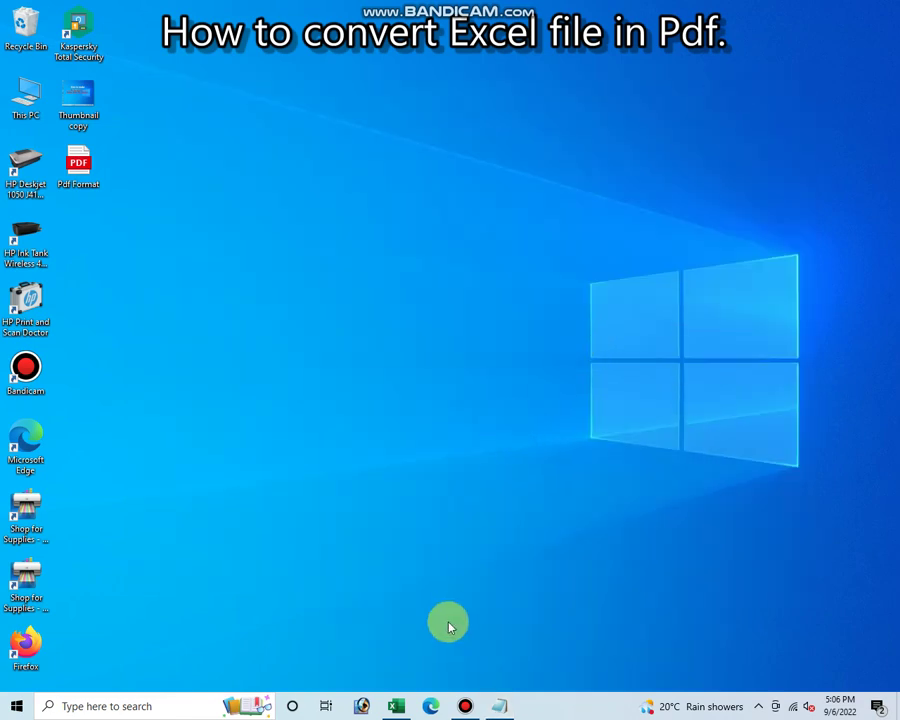
Select the table C3:I26 in Excel and set it as the sheet's print area
{"action": "left_click", "coordinate": [396, 708]}
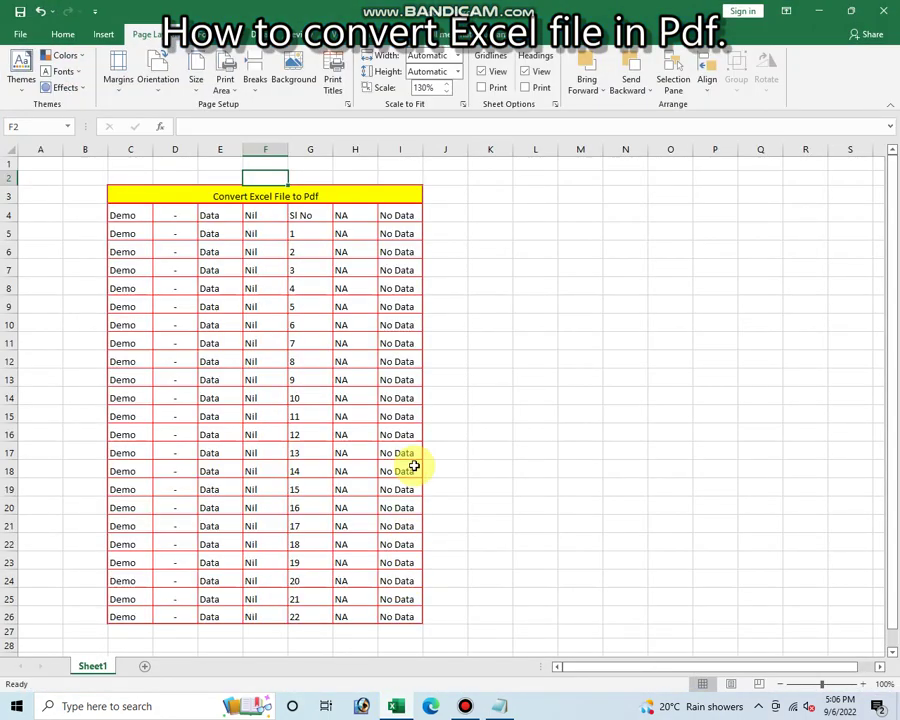
{"action": "left_click", "coordinate": [487, 286]}
{"action": "left_click", "coordinate": [195, 254]}
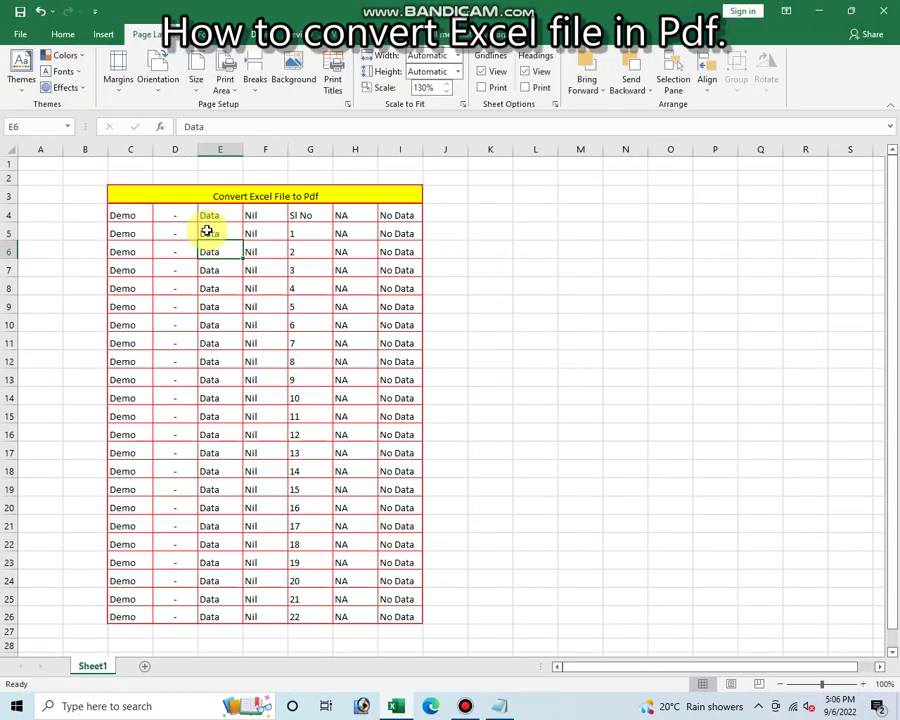
{"action": "left_click", "coordinate": [134, 191]}
{"action": "left_click_drag", "start_coordinate": [122, 215], "coordinate": [400, 270]}
{"action": "mouse_move", "coordinate": [209, 288]}
{"action": "left_mouse_down"}
{"action": "mouse_move", "coordinate": [241, 381]}
{"action": "mouse_move", "coordinate": [265, 325]}
{"action": "left_mouse_up"}
{"action": "left_click", "coordinate": [265, 361]}
{"action": "left_click", "coordinate": [141, 198]}
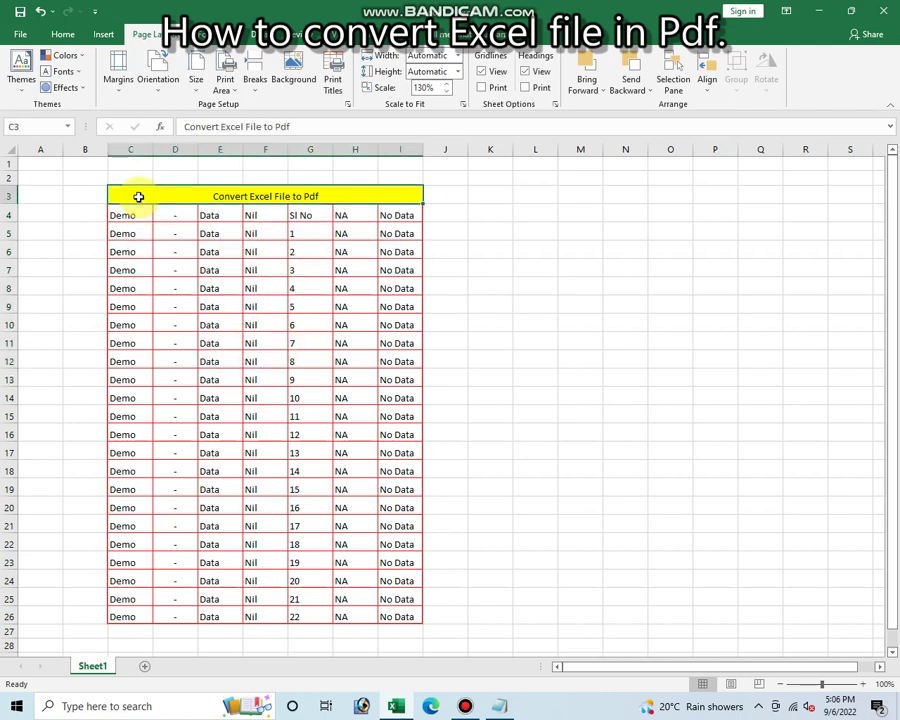
{"action": "mouse_move", "coordinate": [139, 197]}
{"action": "left_mouse_down"}
{"action": "mouse_move", "coordinate": [223, 610]}
{"action": "mouse_move", "coordinate": [217, 603]}
{"action": "left_mouse_up"}
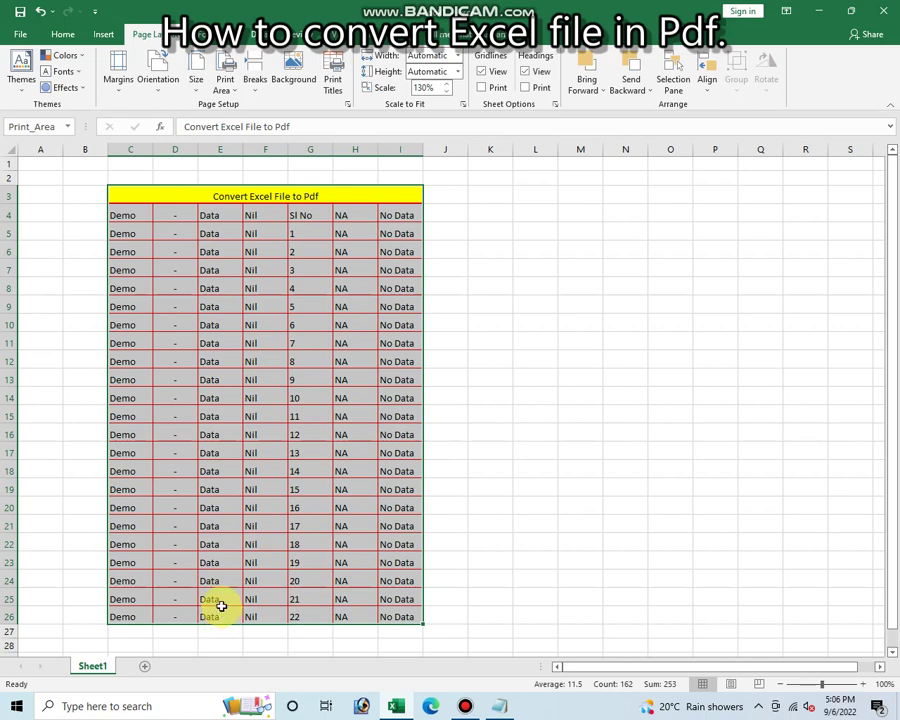
{"action": "left_click", "coordinate": [230, 78]}
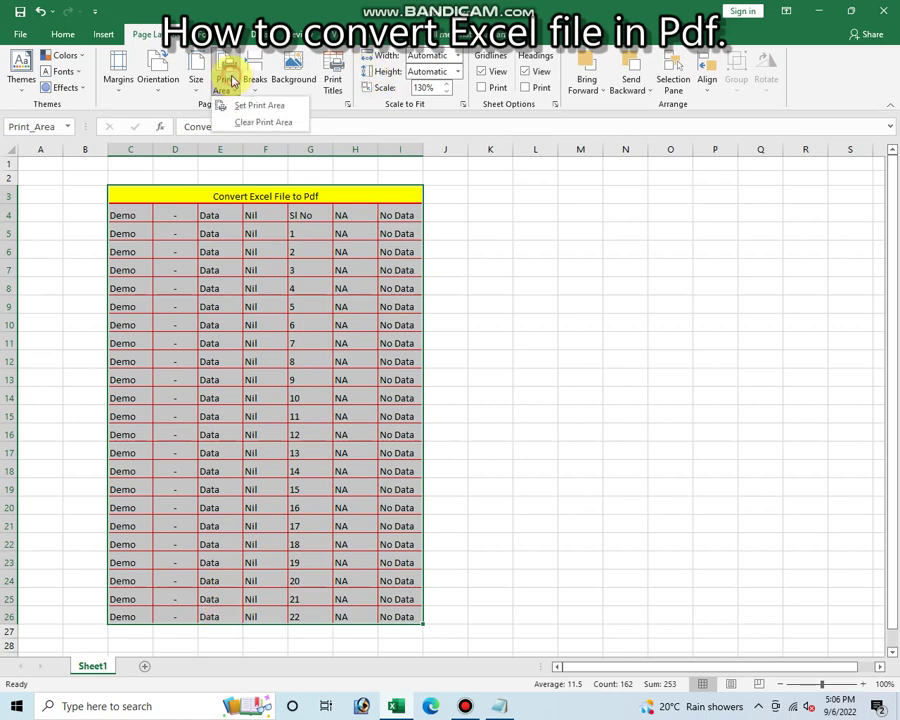
{"action": "left_click", "coordinate": [257, 106]}
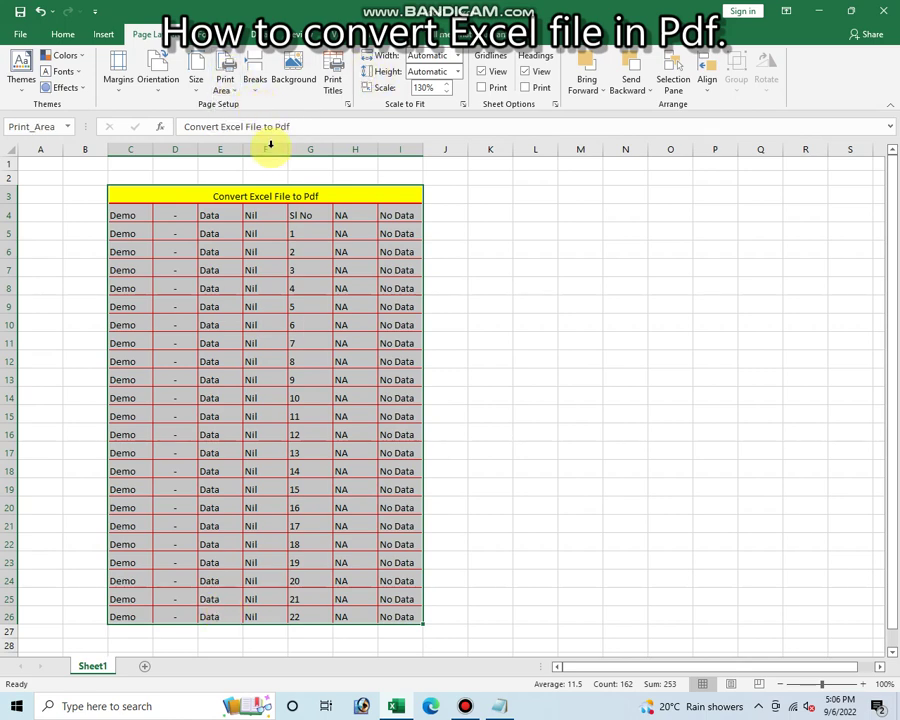
Go to File > Print and keep Microsoft Print to PDF as the printer
{"action": "left_click", "coordinate": [19, 32]}
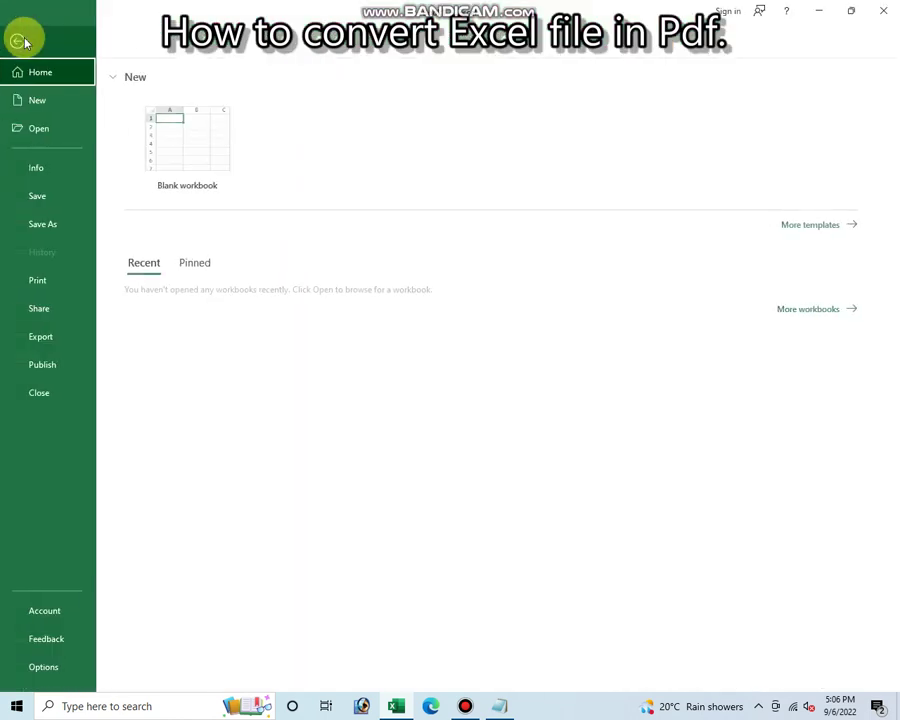
{"action": "left_click", "coordinate": [42, 281]}
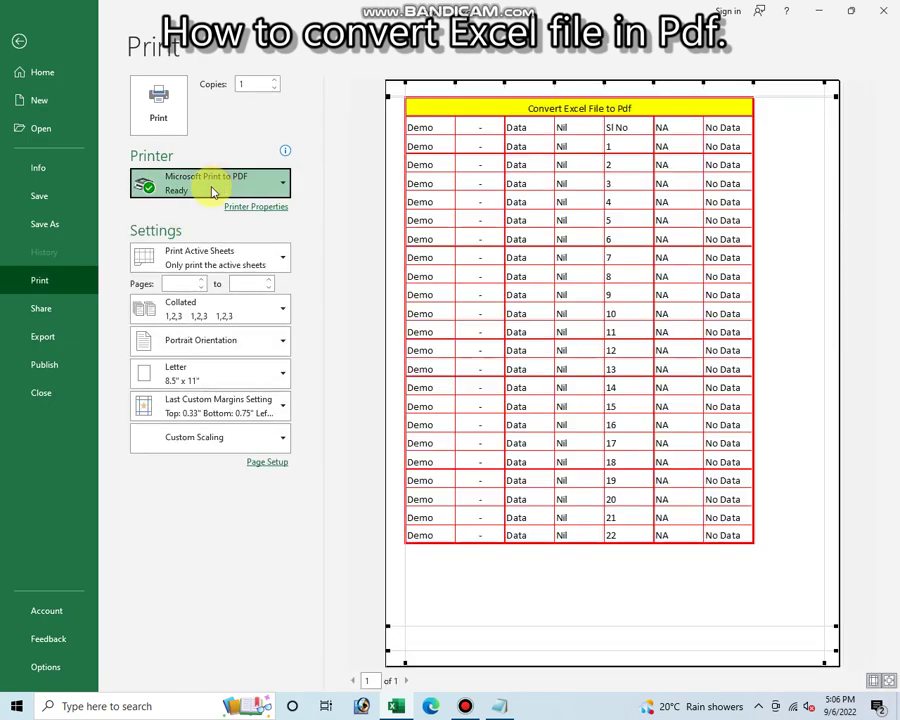
{"action": "left_click", "coordinate": [239, 190]}
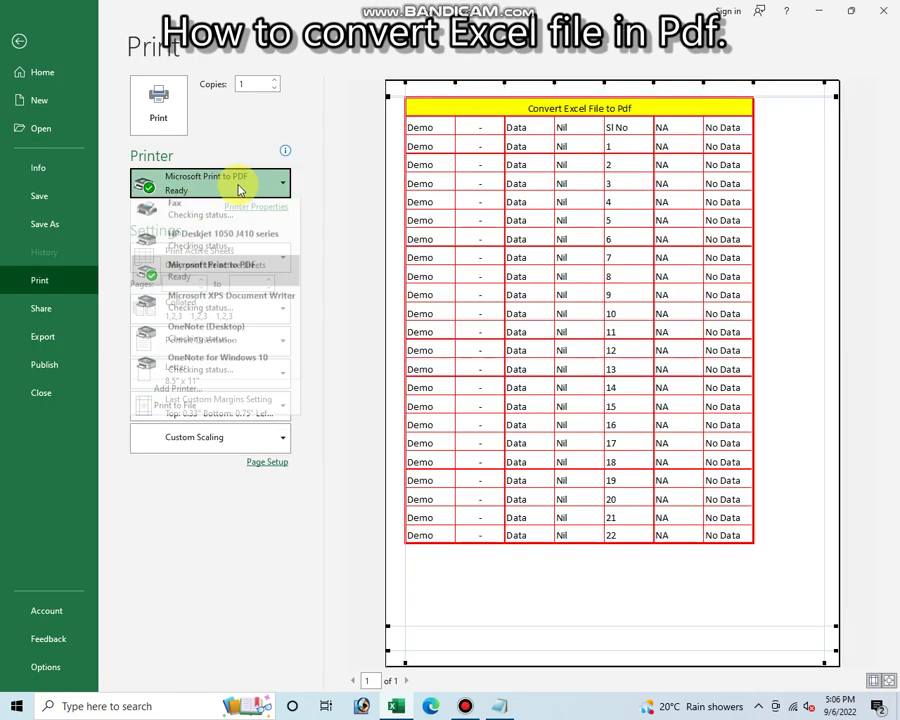
{"action": "left_click", "coordinate": [263, 278]}
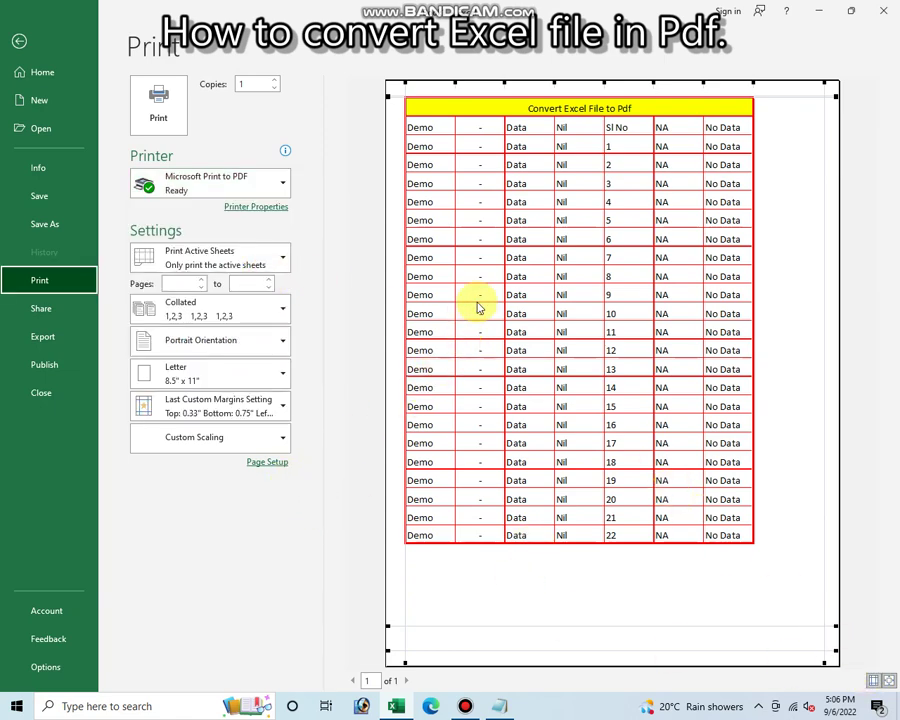
Scale the sheet to fit on one page in Page Setup, then print
{"action": "left_click", "coordinate": [268, 463]}
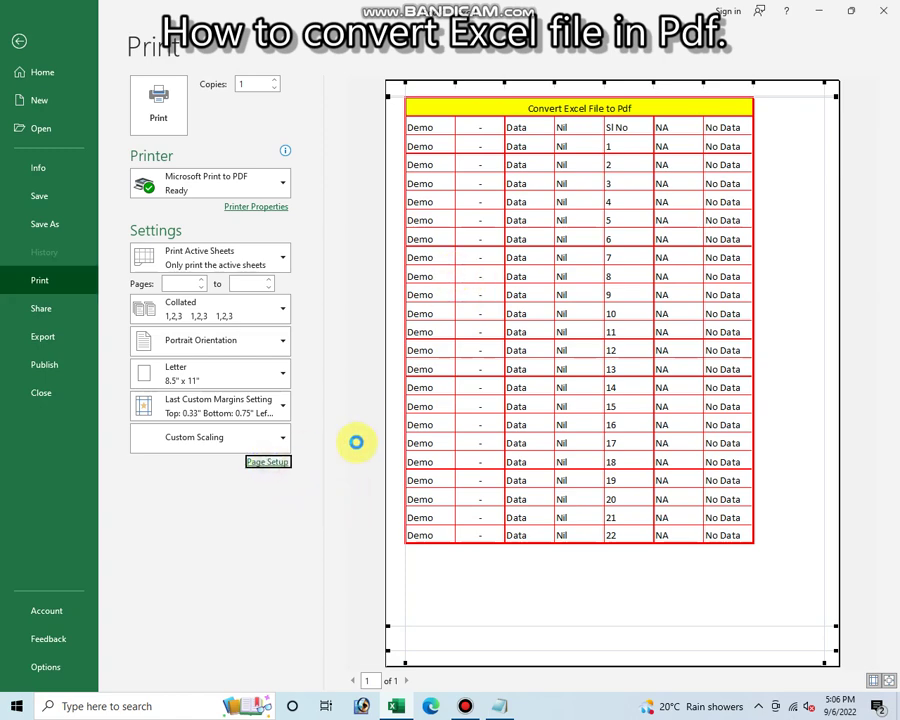
{"action": "left_click", "coordinate": [329, 297]}
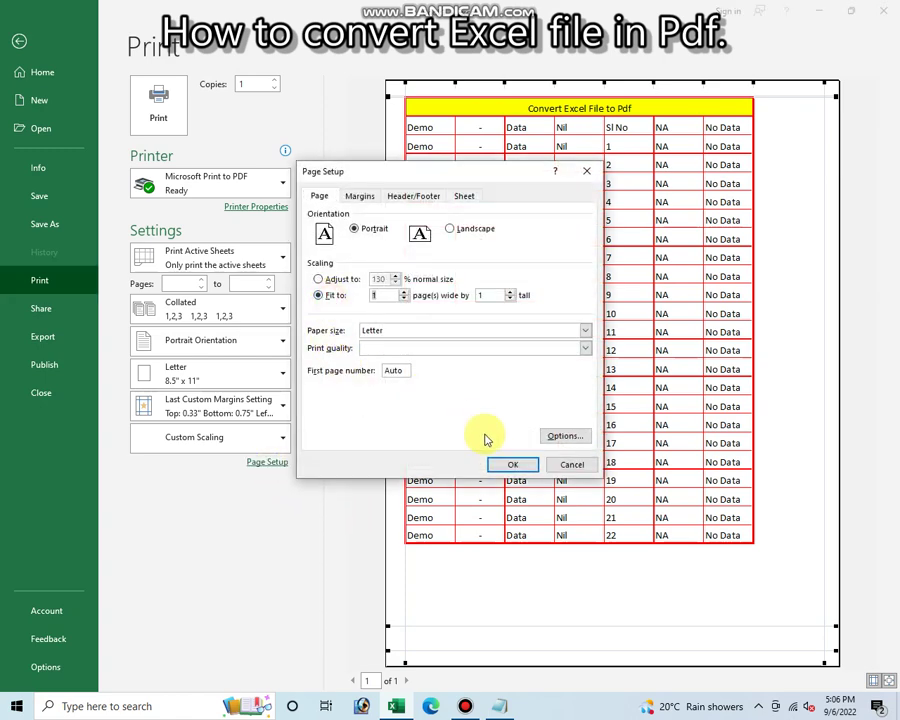
{"action": "left_click", "coordinate": [515, 464]}
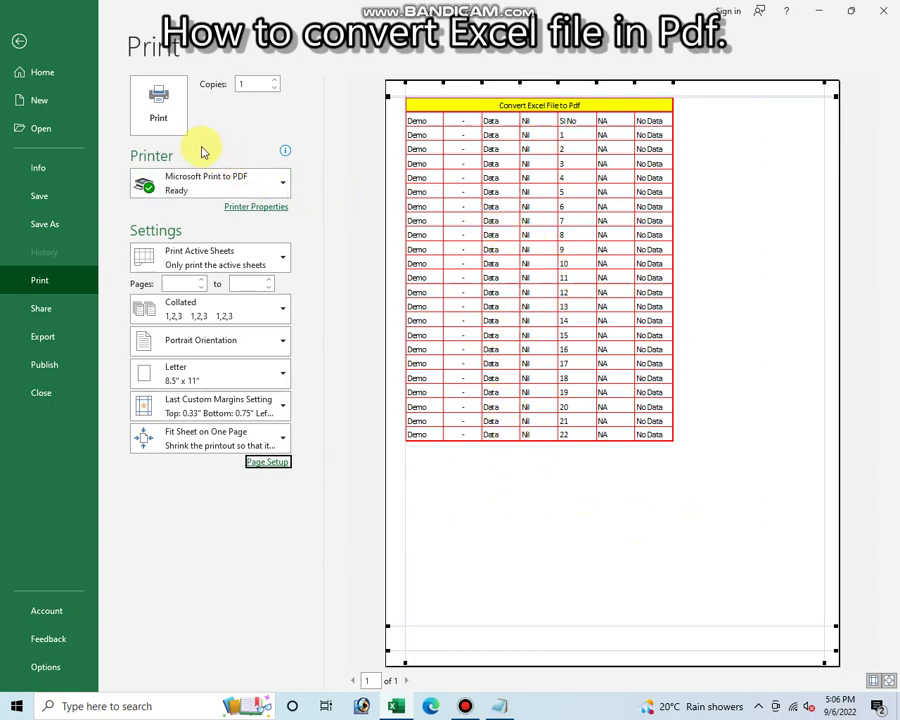
{"action": "left_click", "coordinate": [163, 113]}
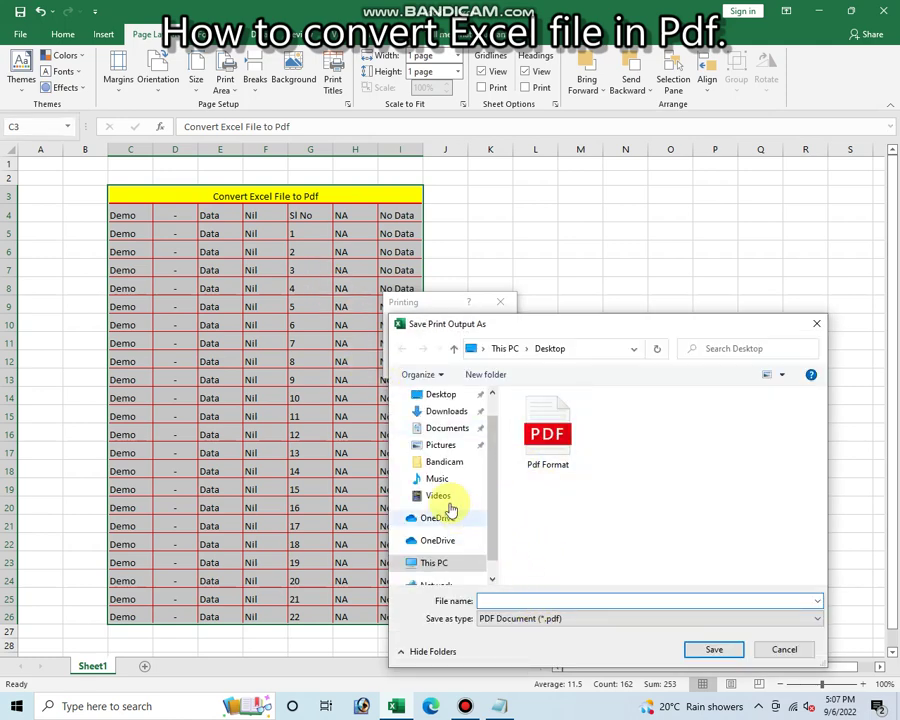
Save the printed PDF to the Desktop as 'New Pdf File', then return to the worksheet
{"action": "left_click", "coordinate": [435, 397]}
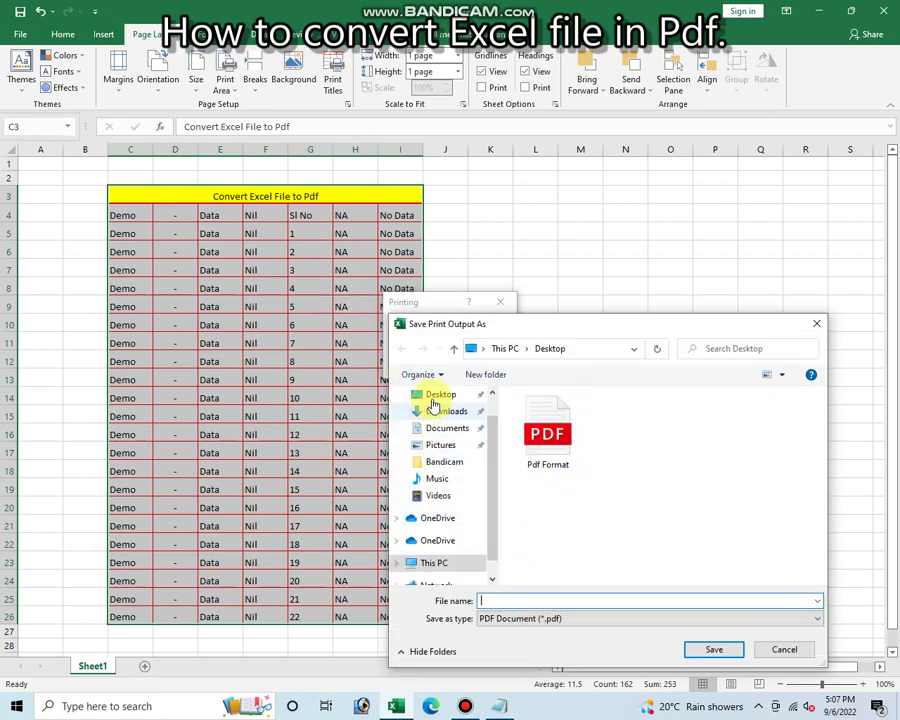
{"action": "left_click", "coordinate": [526, 600]}
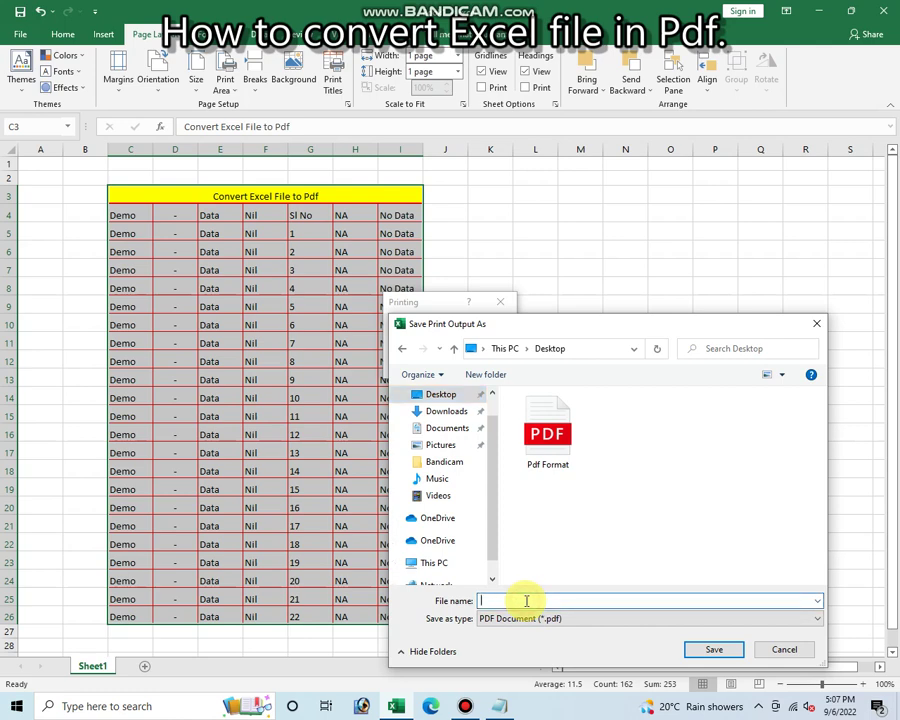
{"action": "type", "text": "New Pdf File"}
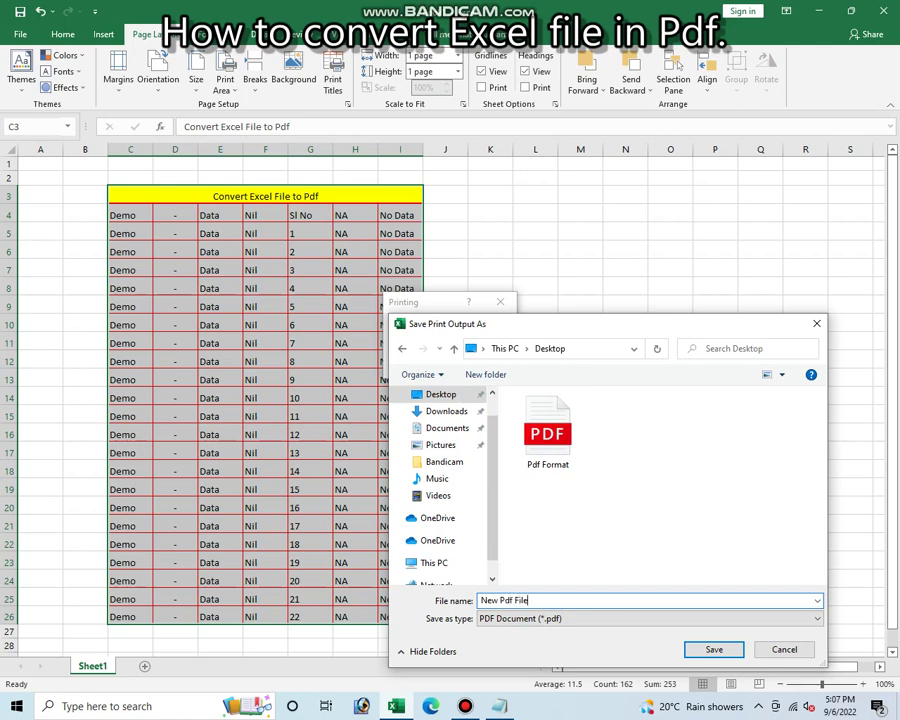
{"action": "left_click", "coordinate": [716, 650]}
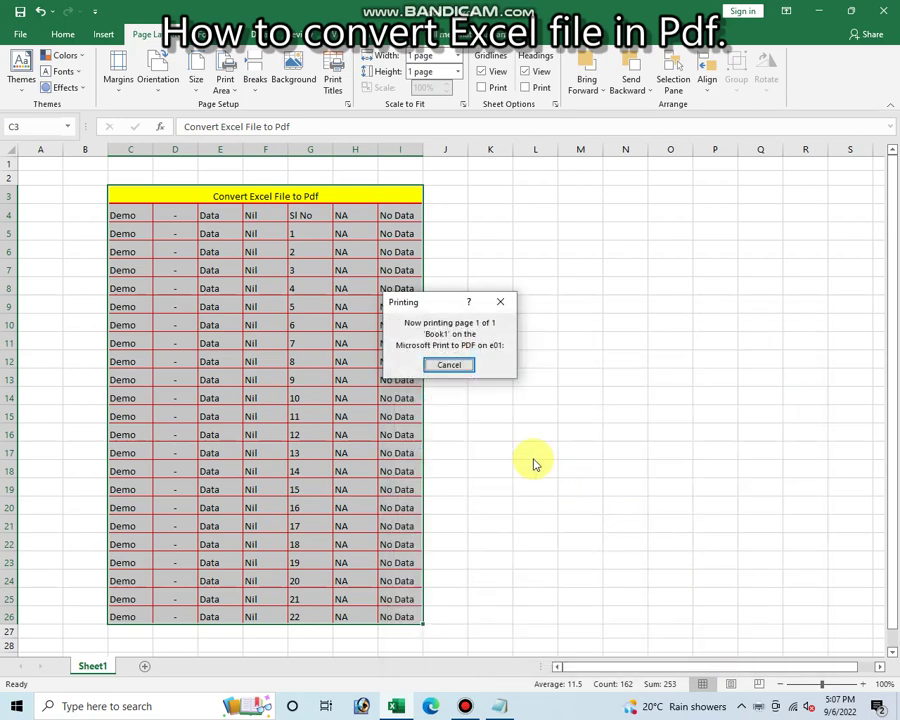
{"action": "left_click", "coordinate": [366, 306]}
{"action": "left_click", "coordinate": [344, 201]}
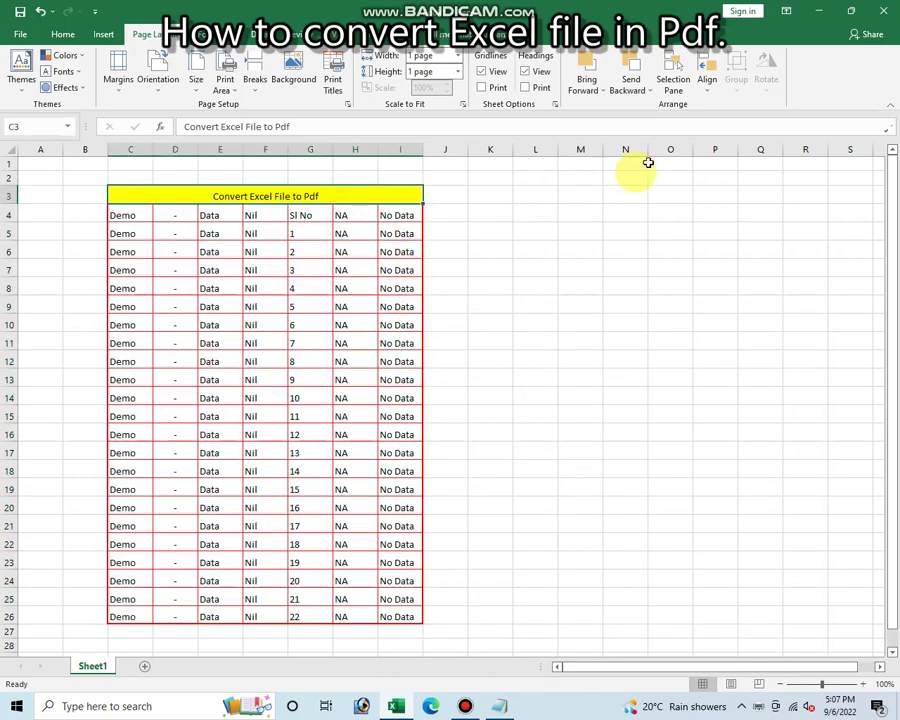
Open New Pdf File in Edge, confirm the table fits one page, then minimize Edge
{"action": "left_click", "coordinate": [815, 12]}
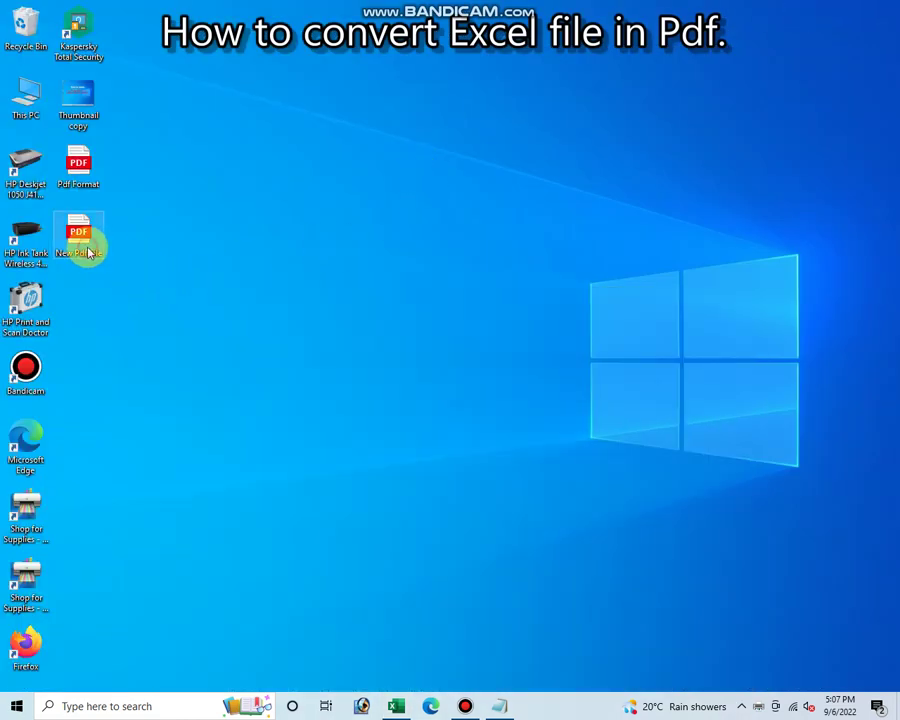
{"action": "double_click", "coordinate": [86, 237]}
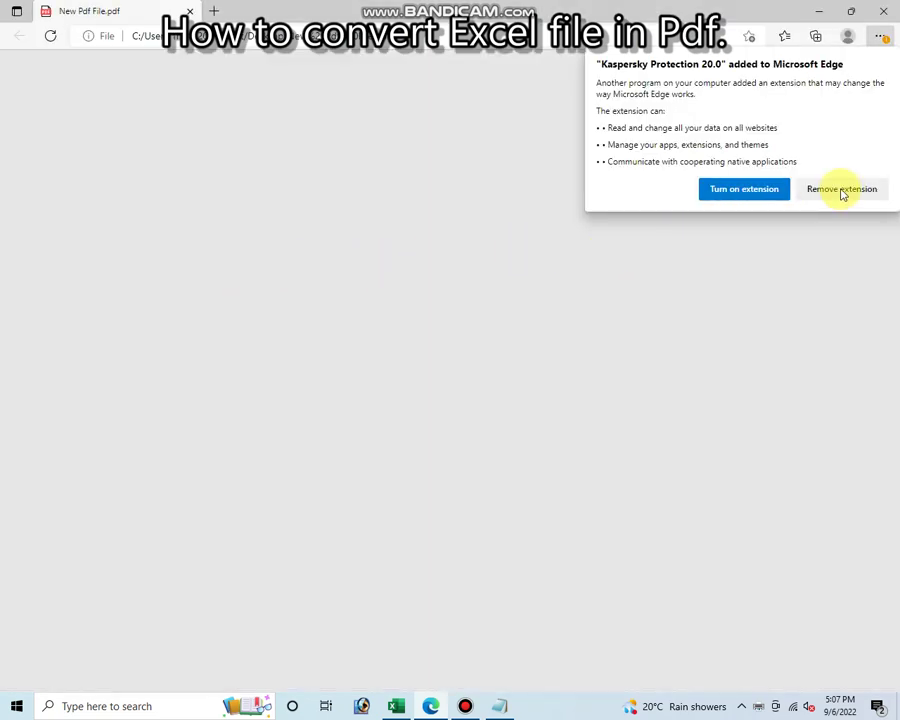
{"action": "left_click", "coordinate": [838, 191]}
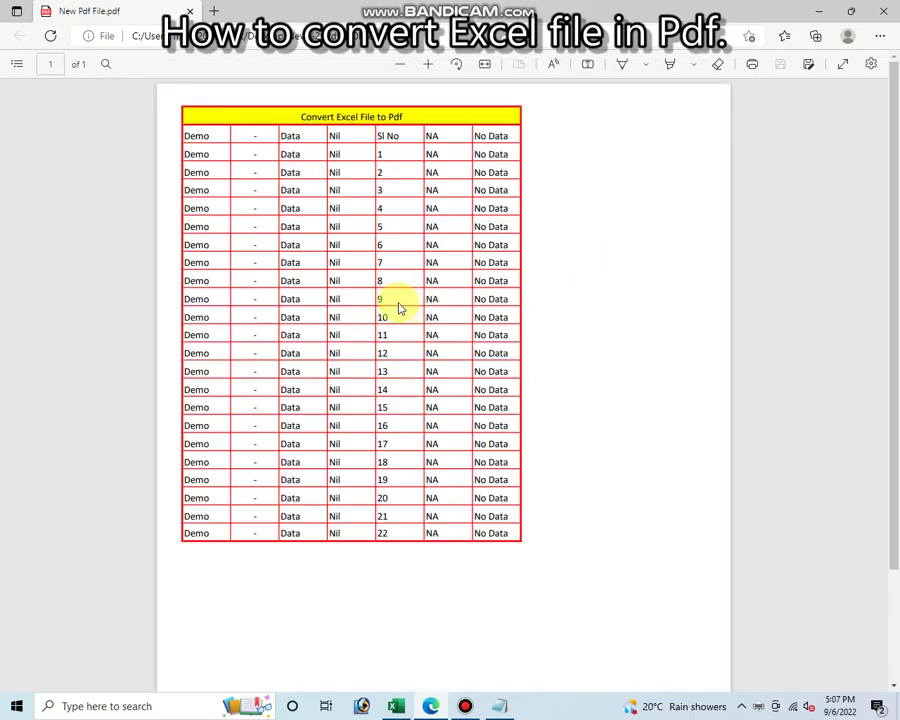
{"action": "scroll", "coordinate": [395, 304], "scroll_direction": "down", "scroll_amount": 3}
{"action": "scroll", "coordinate": [395, 304], "scroll_direction": "up", "scroll_amount": 3}
{"action": "scroll", "coordinate": [395, 308], "scroll_direction": "down", "scroll_amount": 3}
{"action": "scroll", "coordinate": [395, 308], "scroll_direction": "up", "scroll_amount": 3}
{"action": "left_click", "coordinate": [818, 13]}
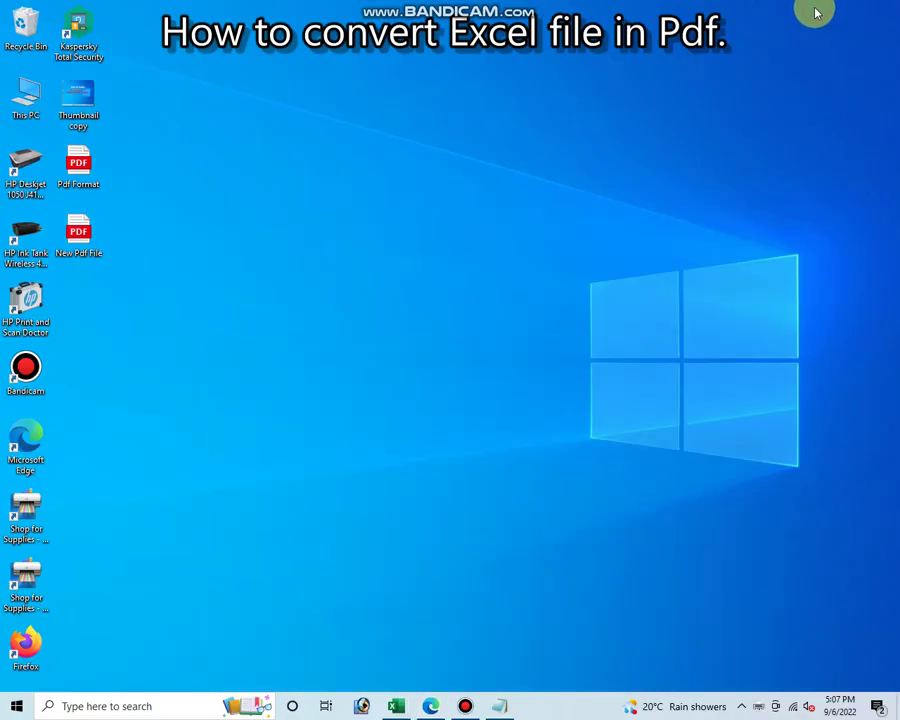
Add a 'Method 2' heading below the opening sentence in Notepad, then hide Notepad
{"action": "left_click", "coordinate": [503, 706]}
{"action": "left_click", "coordinate": [450, 121]}
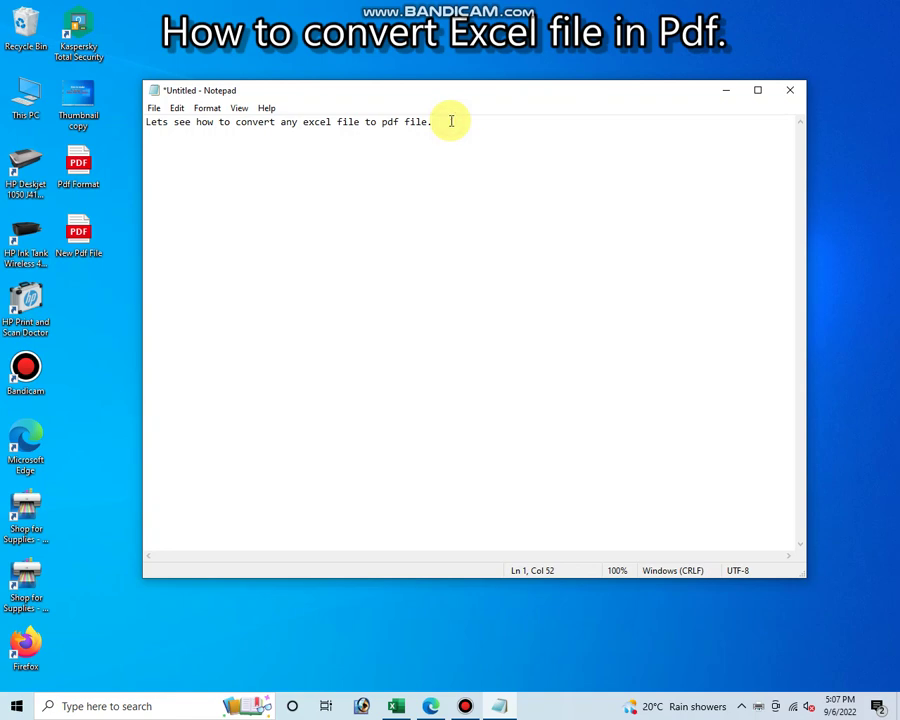
{"action": "key", "text": "Return"}
{"action": "key", "text": "Return"}
{"action": "type", "text": "Method 2"}
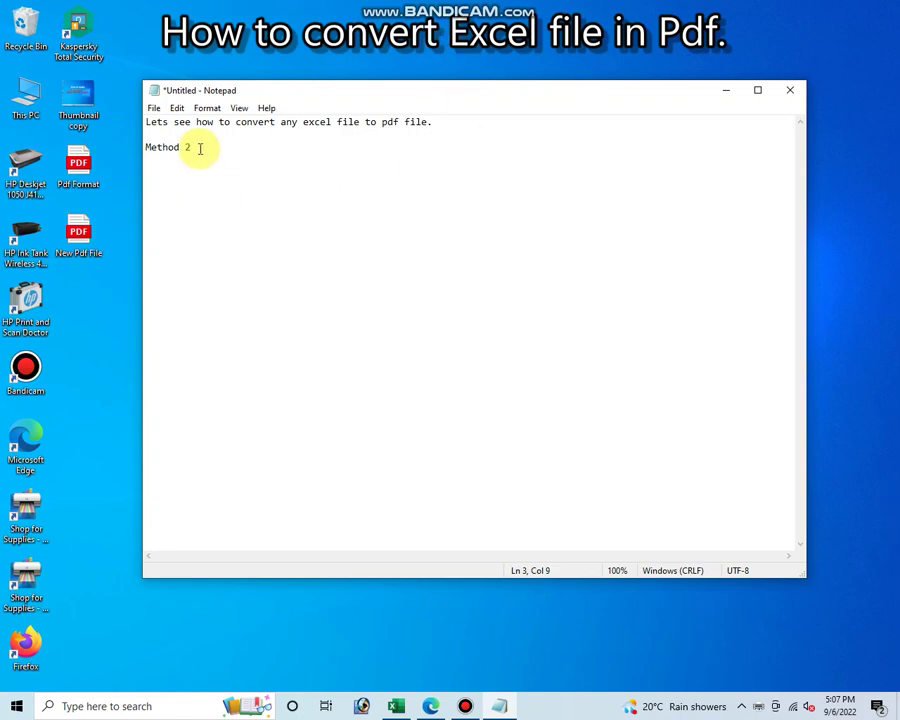
{"action": "left_click_drag", "start_coordinate": [200, 147], "coordinate": [145, 147]}
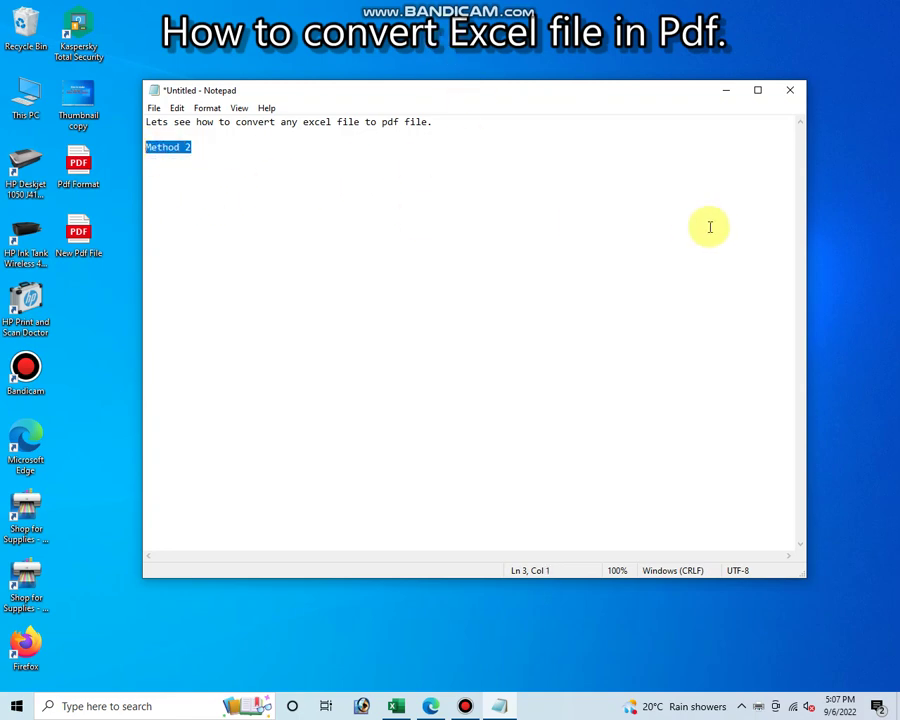
{"action": "left_click", "coordinate": [725, 92]}
Return to the Excel worksheet and finish editing the title cell
{"action": "left_click", "coordinate": [396, 704]}
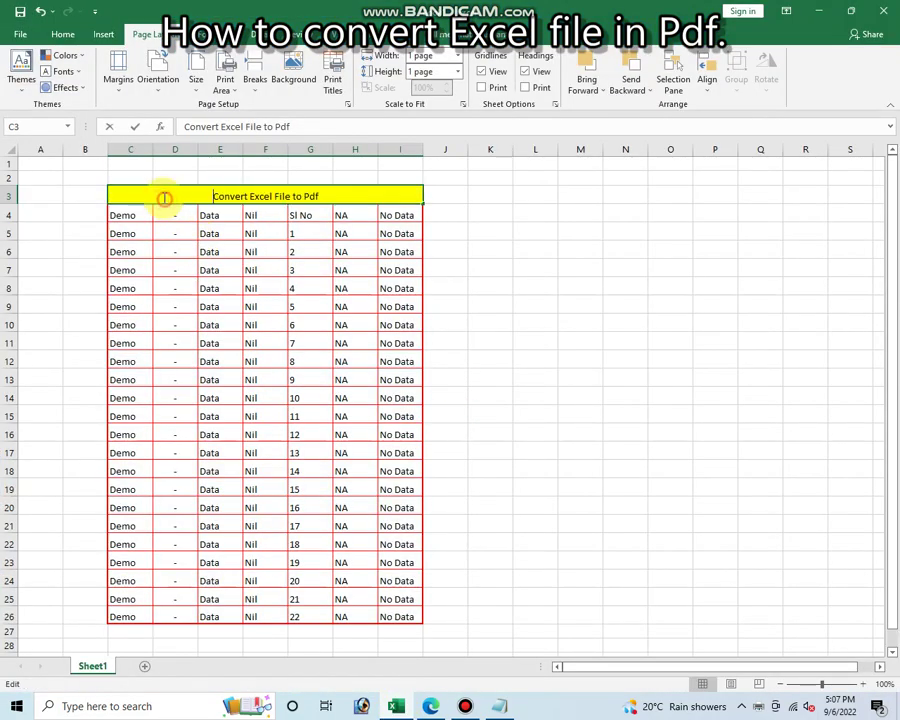
{"action": "left_click", "coordinate": [204, 300]}
{"action": "left_click_drag", "start_coordinate": [139, 195], "coordinate": [400, 270]}
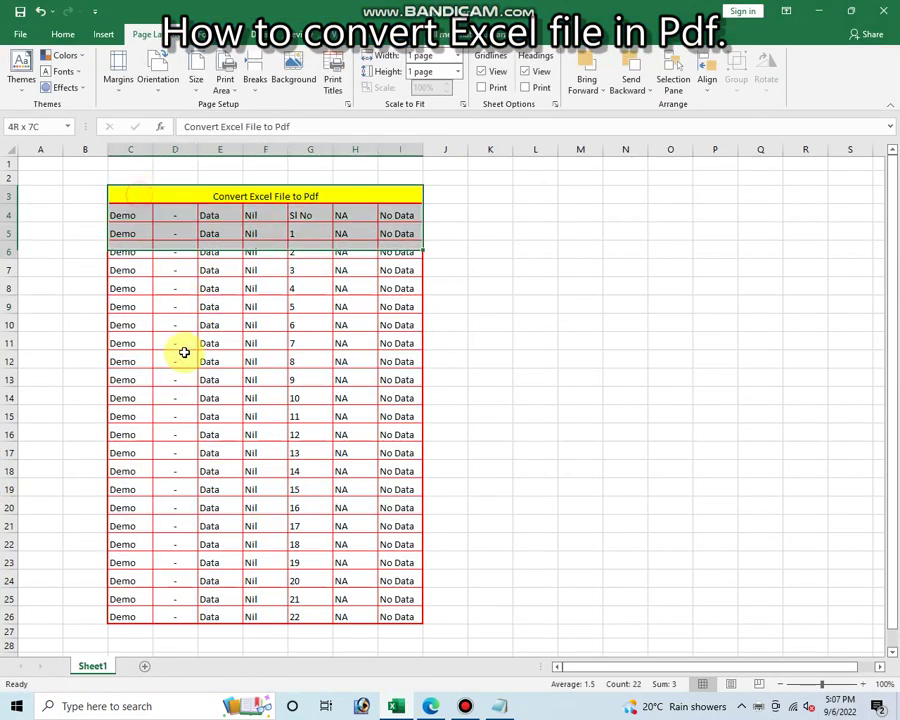
{"action": "left_click_drag", "start_coordinate": [175, 471], "coordinate": [190, 656]}
{"action": "scroll", "coordinate": [266, 524], "scroll_direction": "down", "scroll_amount": 1}
{"action": "scroll", "coordinate": [266, 524], "scroll_direction": "up", "scroll_amount": 1}
{"action": "left_click", "coordinate": [265, 599]}
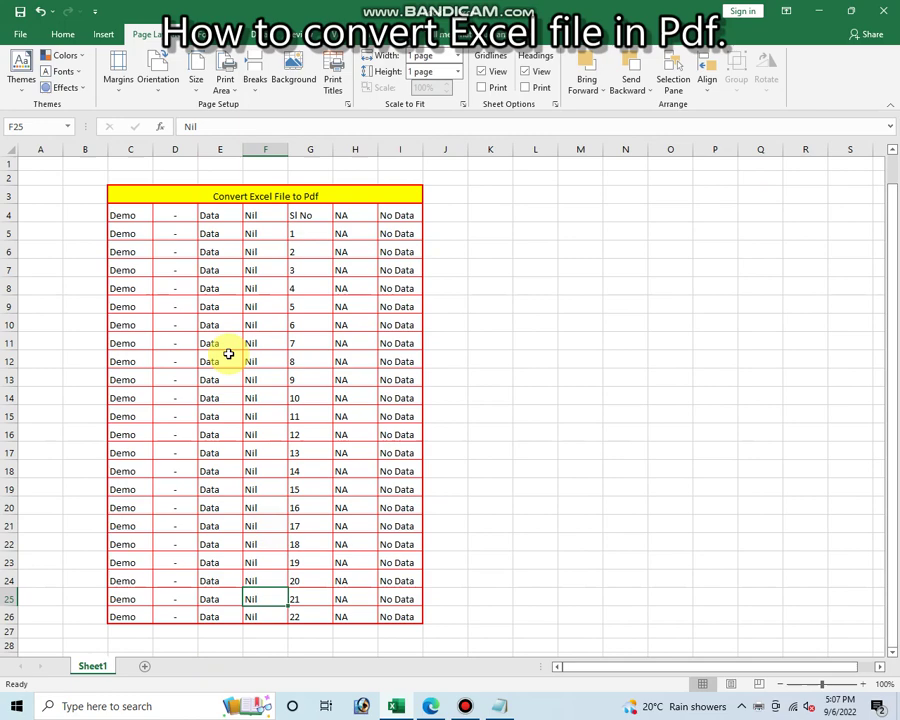
Select the whole table from C3 with Ctrl+A and open the File page
{"action": "left_click", "coordinate": [164, 203]}
{"action": "key", "text": "ctrl+a"}
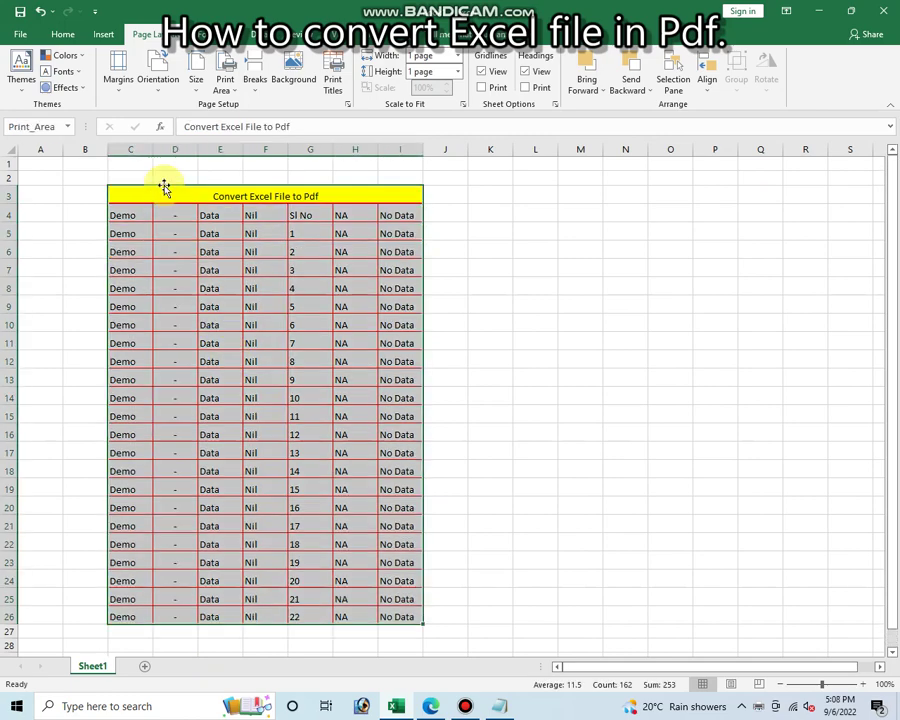
{"action": "left_click", "coordinate": [20, 36]}
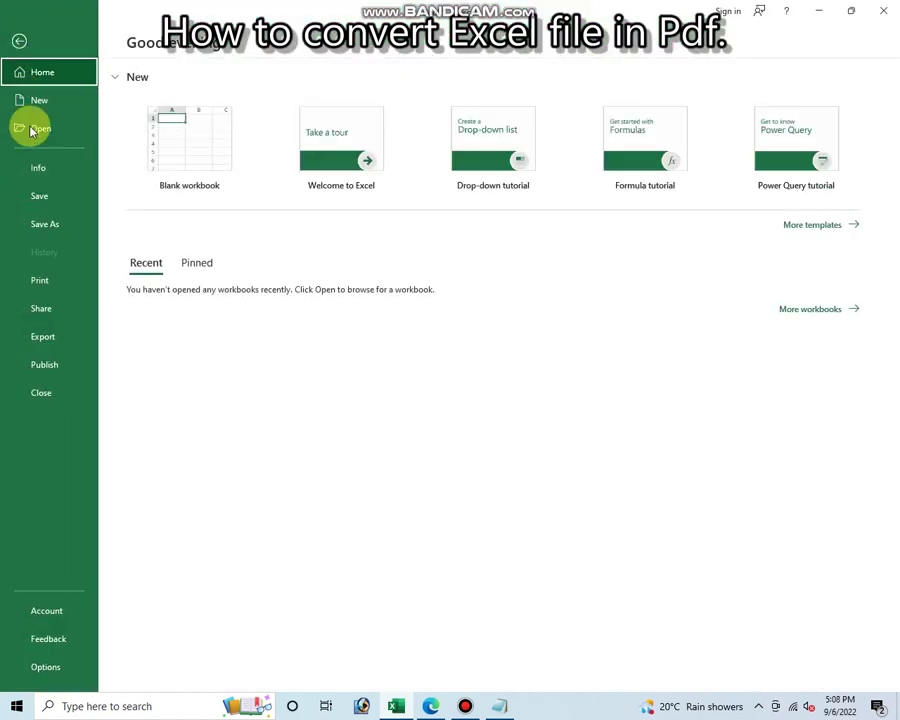
Start Save As to This PC > Desktop and show the Save as type list
{"action": "left_click", "coordinate": [46, 226]}
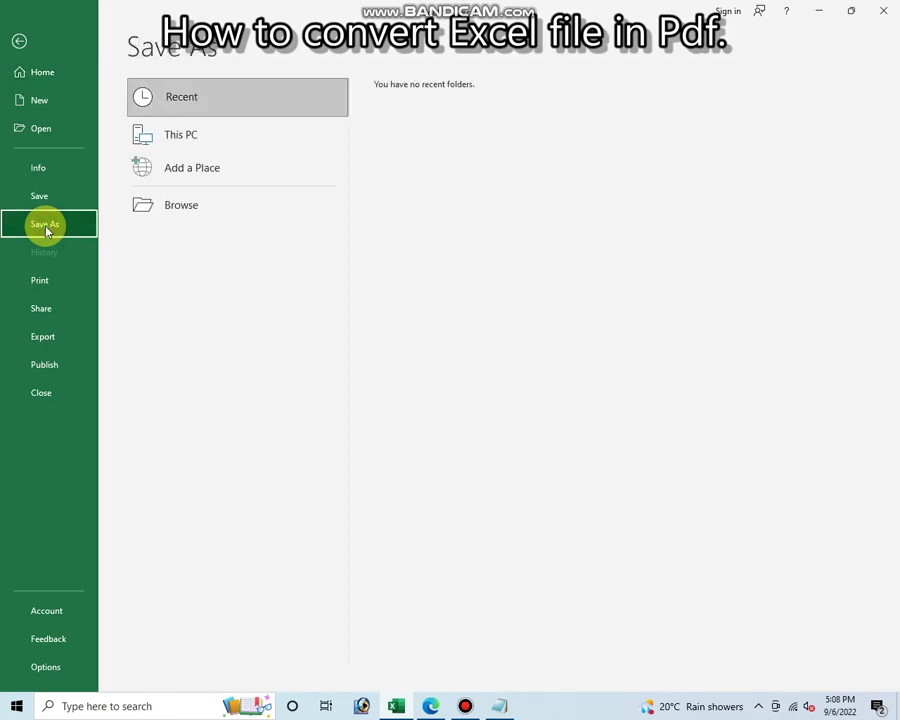
{"action": "left_click", "coordinate": [203, 137]}
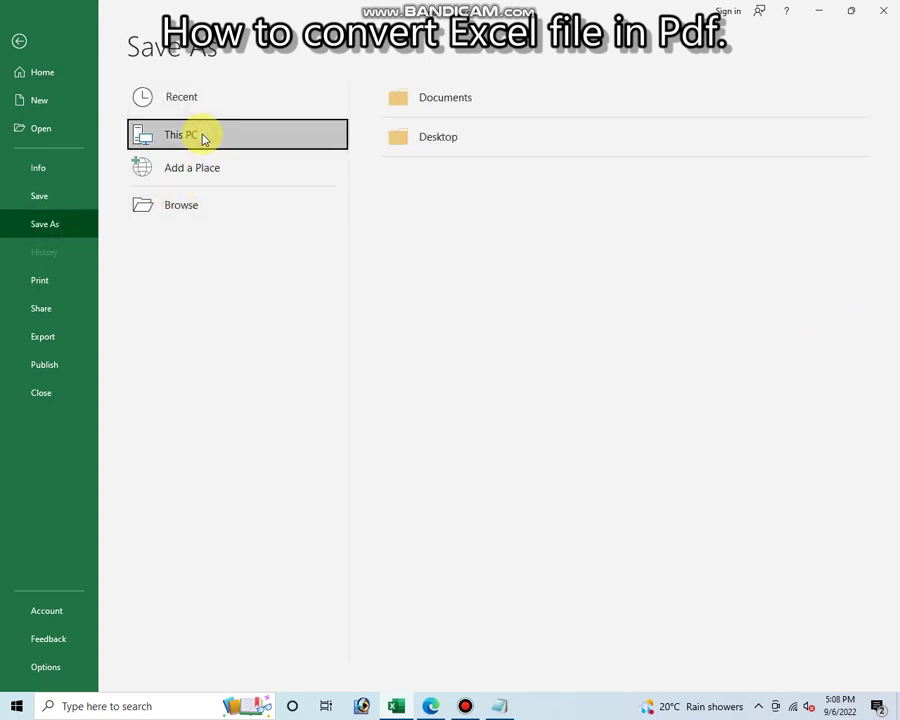
{"action": "left_click", "coordinate": [410, 137]}
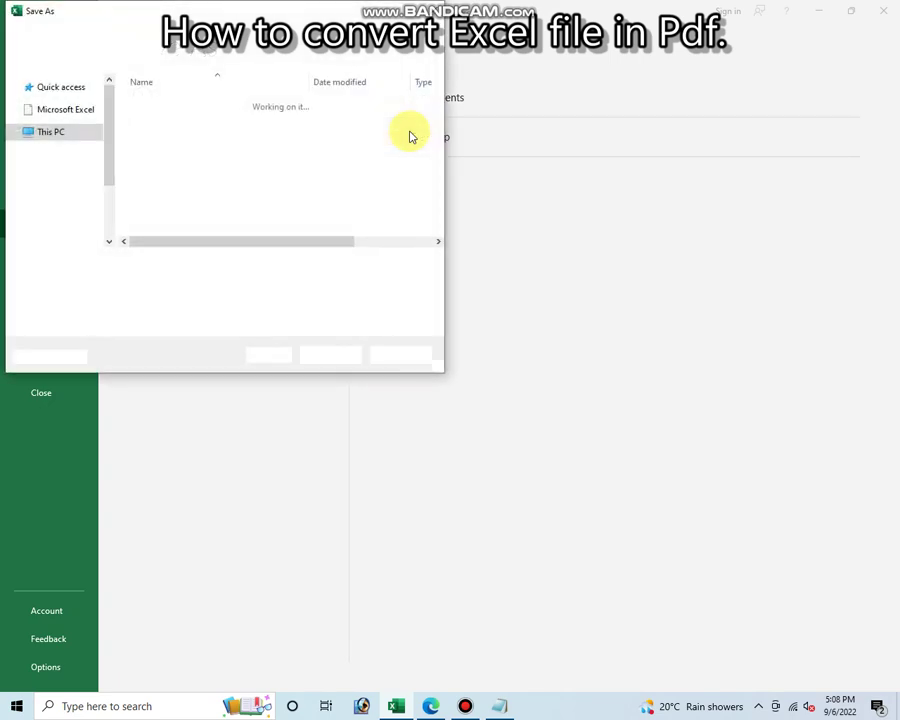
{"action": "left_click", "coordinate": [185, 282]}
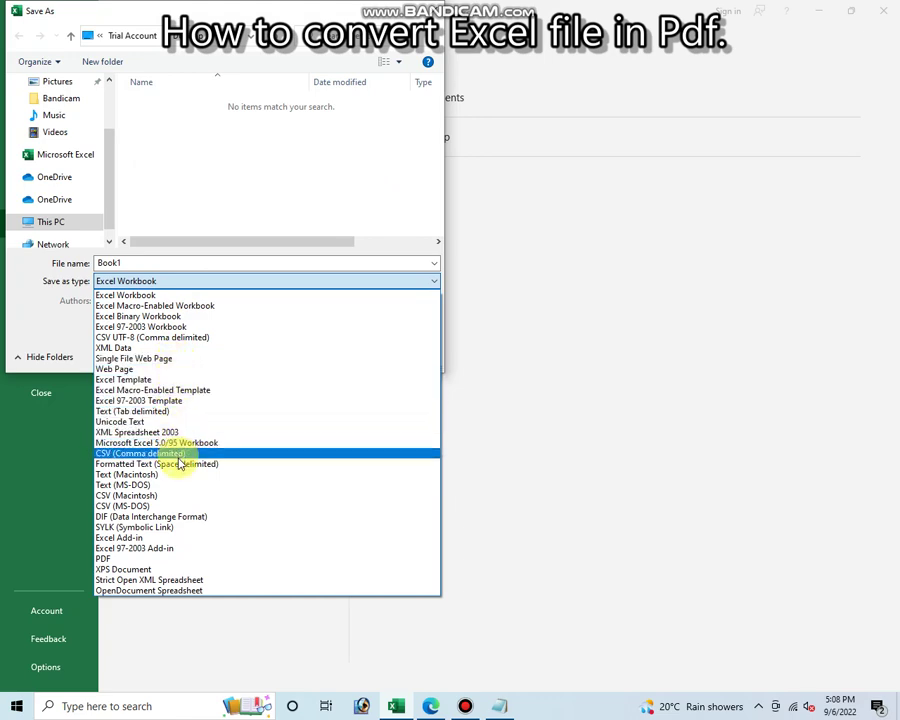
Choose PDF with Minimum size (publishing online) and name the file 'Pdf for online publishing'
{"action": "left_click", "coordinate": [135, 559]}
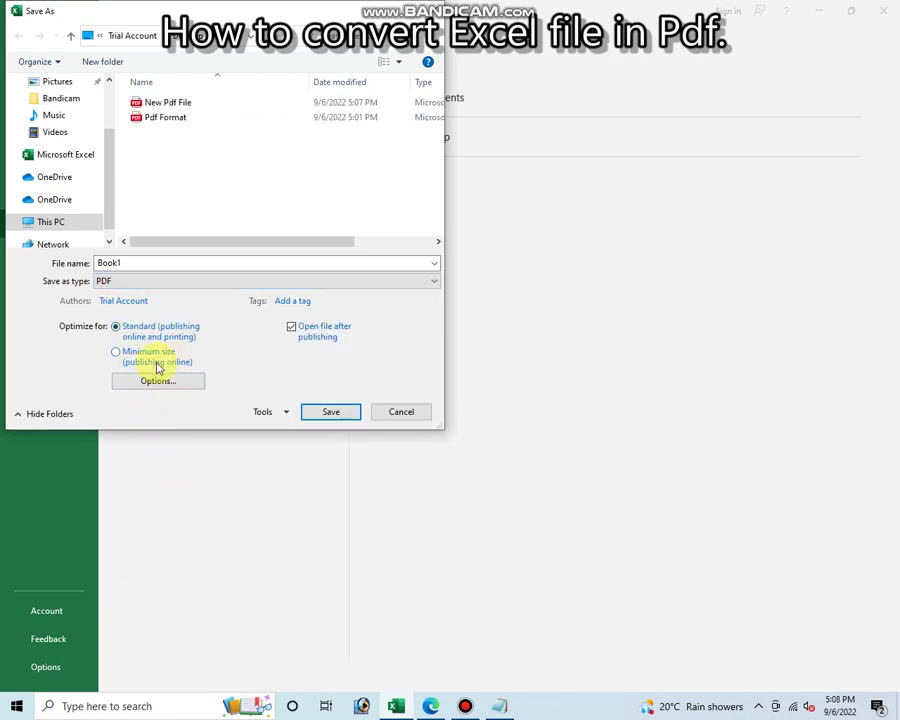
{"action": "left_click", "coordinate": [130, 356]}
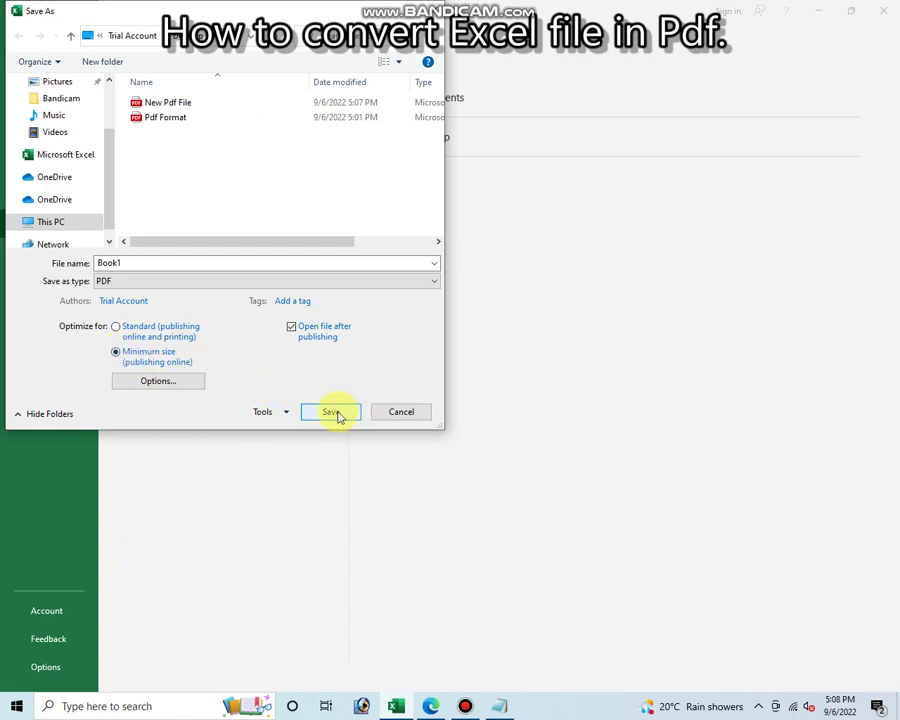
{"action": "double_click", "coordinate": [173, 263]}
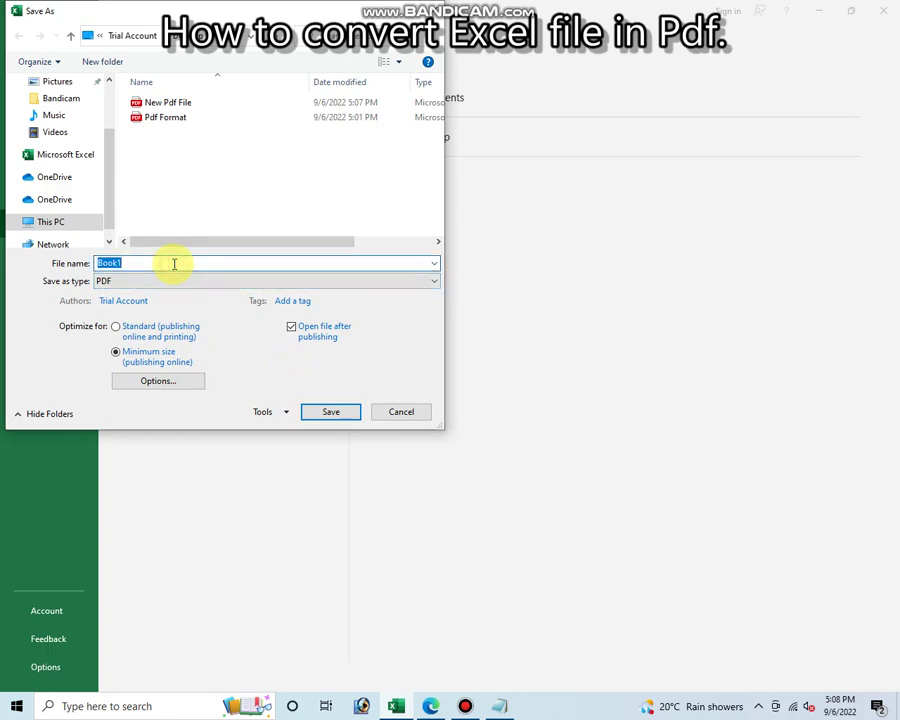
{"action": "type", "text": "Pdf"}
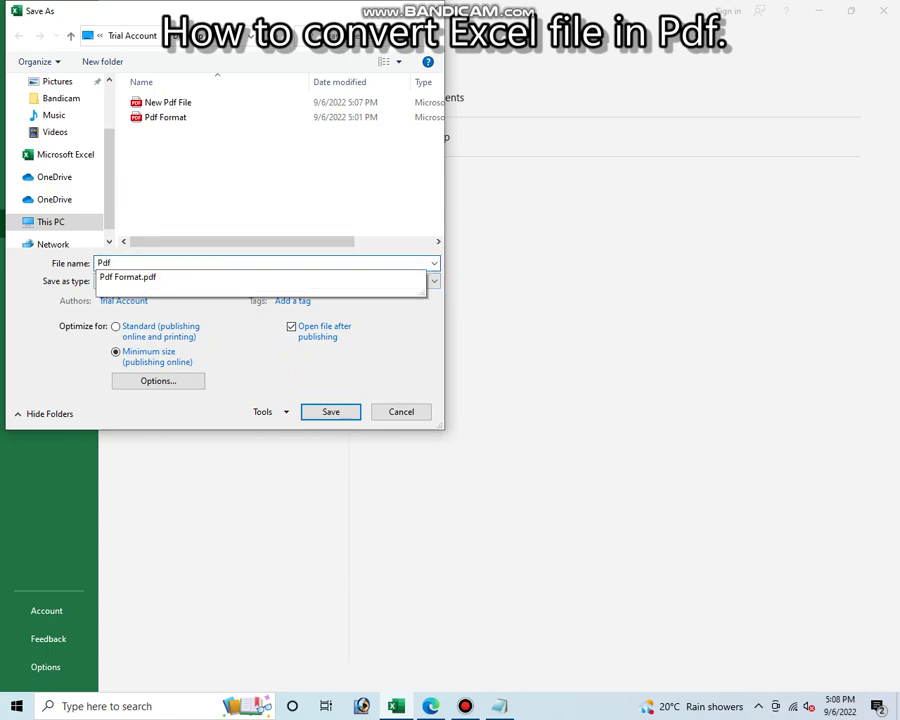
{"action": "type", "text": " for online publishing"}
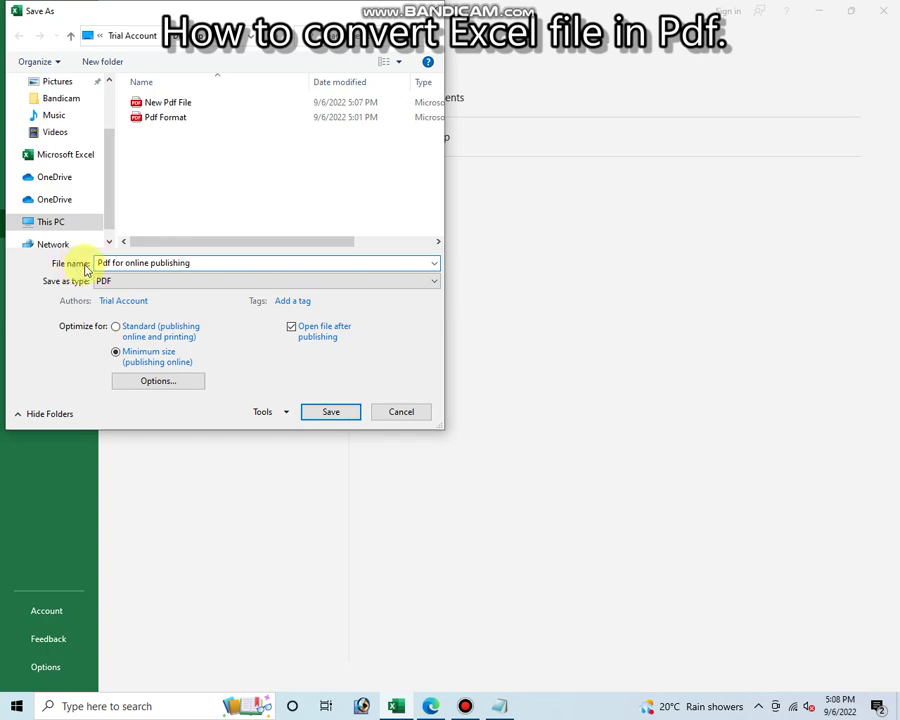
Save the minimum-size PDF, review it in Edge, then minimize Edge
{"action": "left_click", "coordinate": [330, 414]}
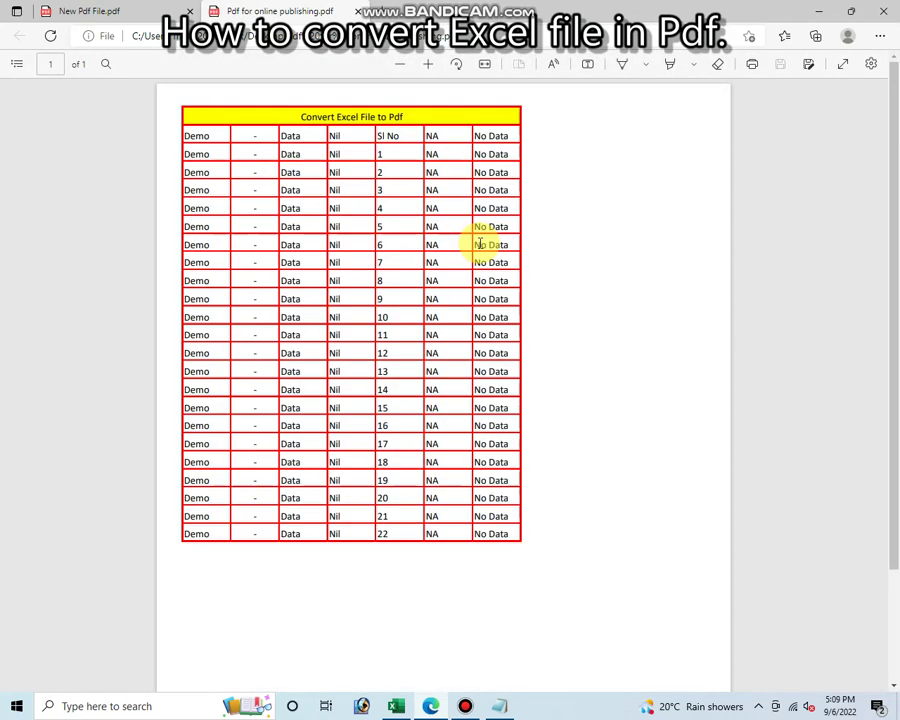
{"action": "scroll", "coordinate": [380, 335], "scroll_direction": "down", "scroll_amount": 3}
{"action": "scroll", "coordinate": [380, 334], "scroll_direction": "up", "scroll_amount": 3}
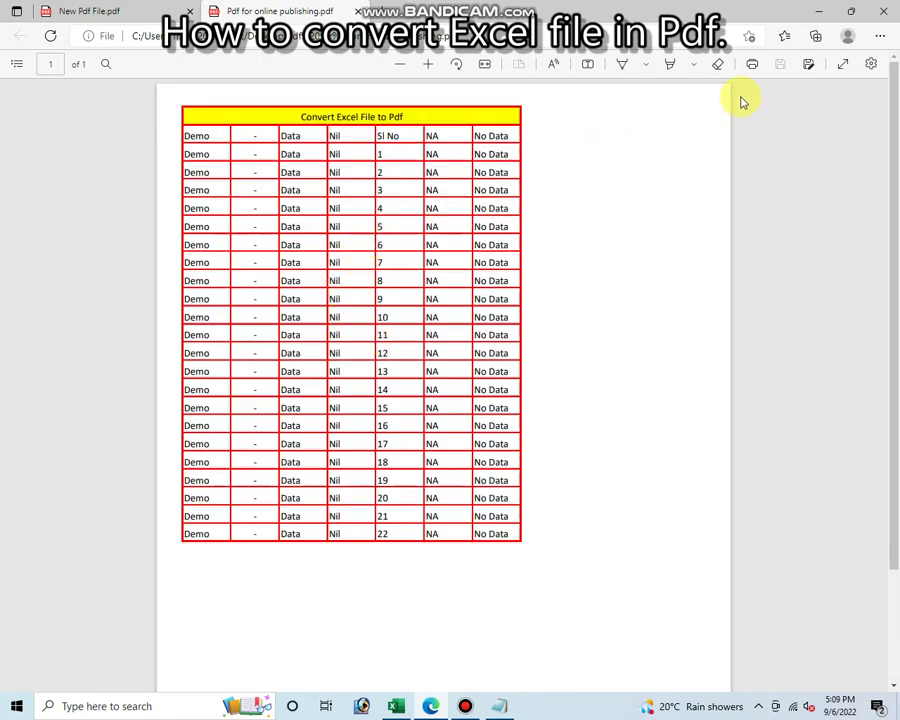
{"action": "left_click", "coordinate": [830, 12]}
Check New Pdf File's Properties on the desktop, showing a 207 KB size
{"action": "left_click", "coordinate": [828, 12]}
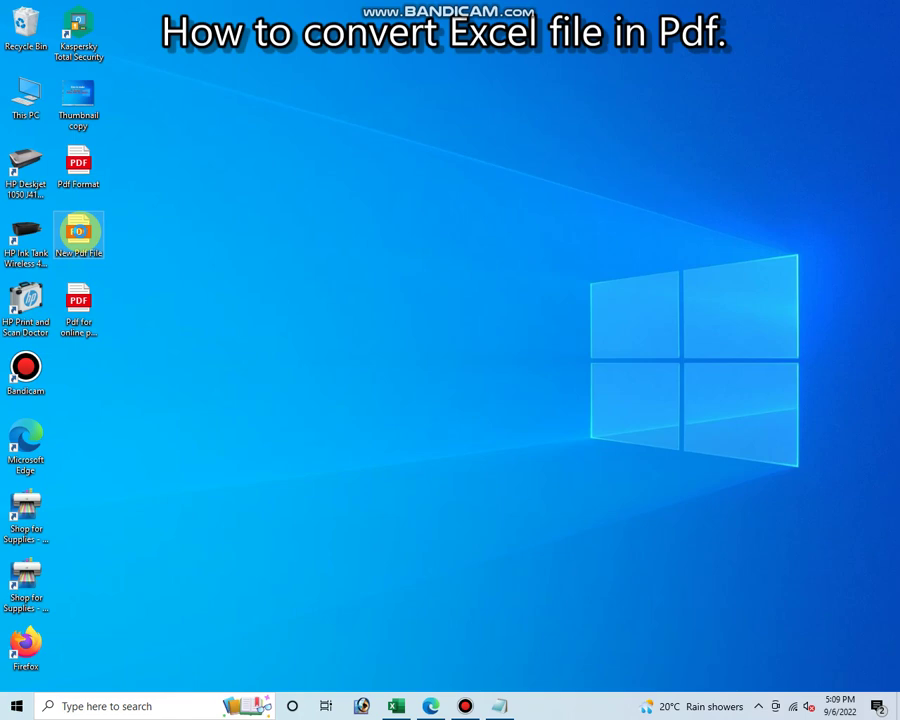
{"action": "right_click", "coordinate": [78, 232]}
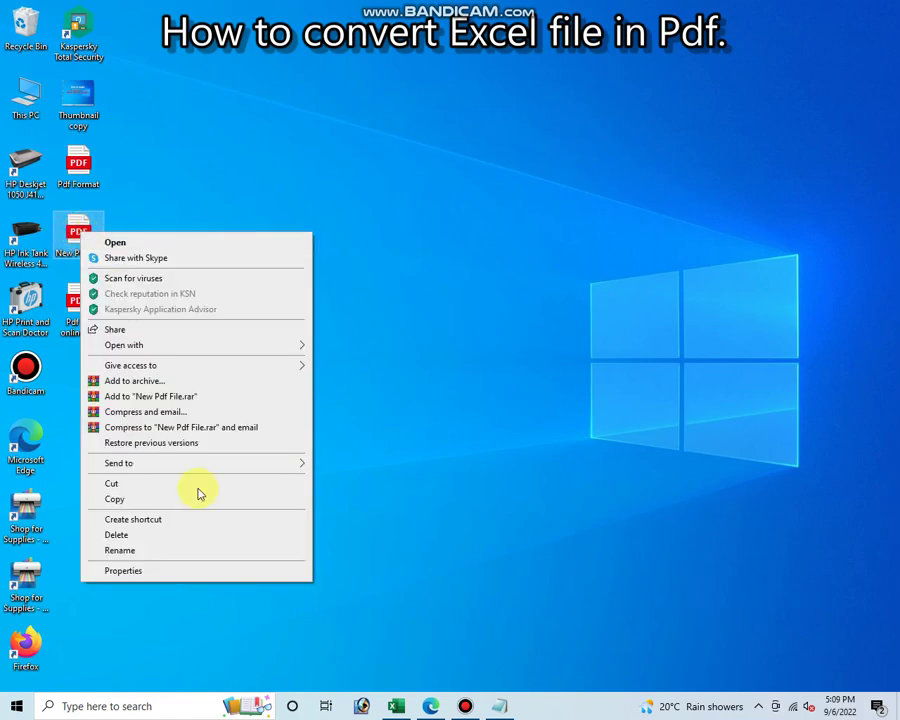
{"action": "left_click", "coordinate": [164, 571]}
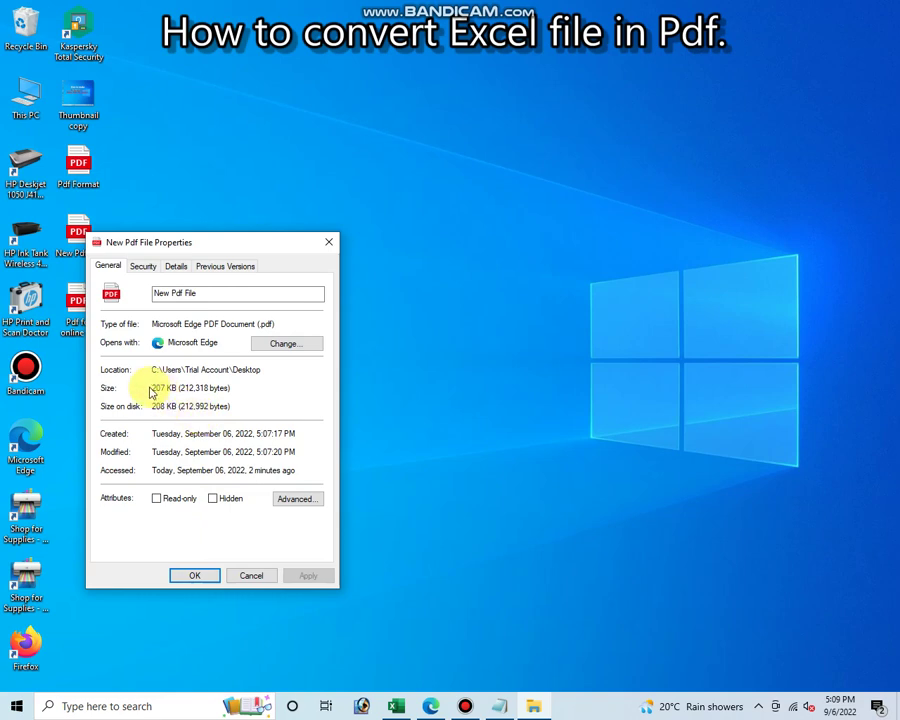
{"action": "left_click_drag", "start_coordinate": [216, 388], "coordinate": [152, 388]}
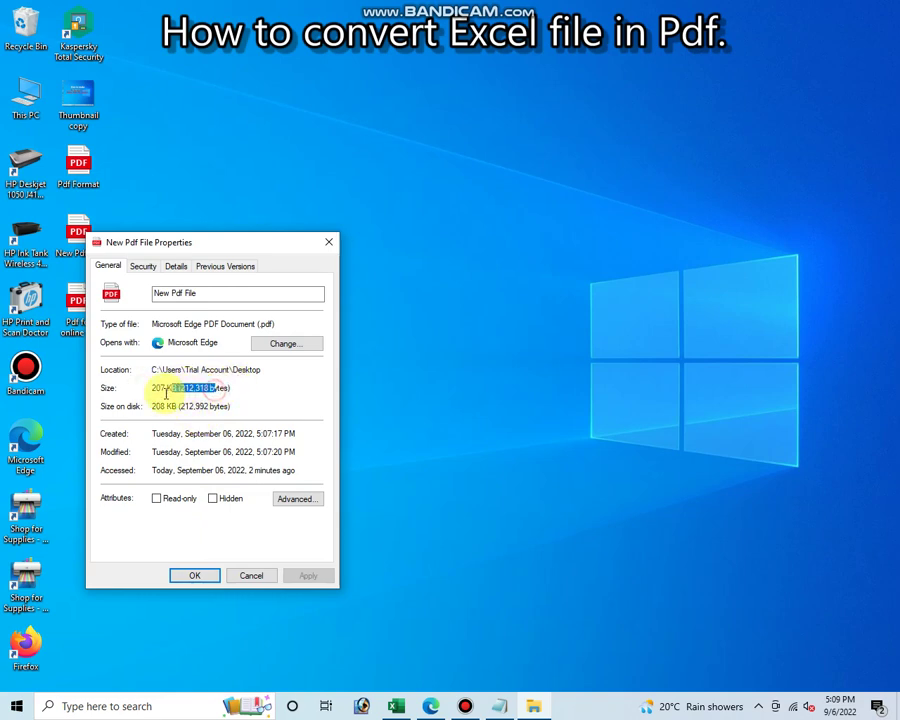
{"action": "left_click", "coordinate": [328, 242]}
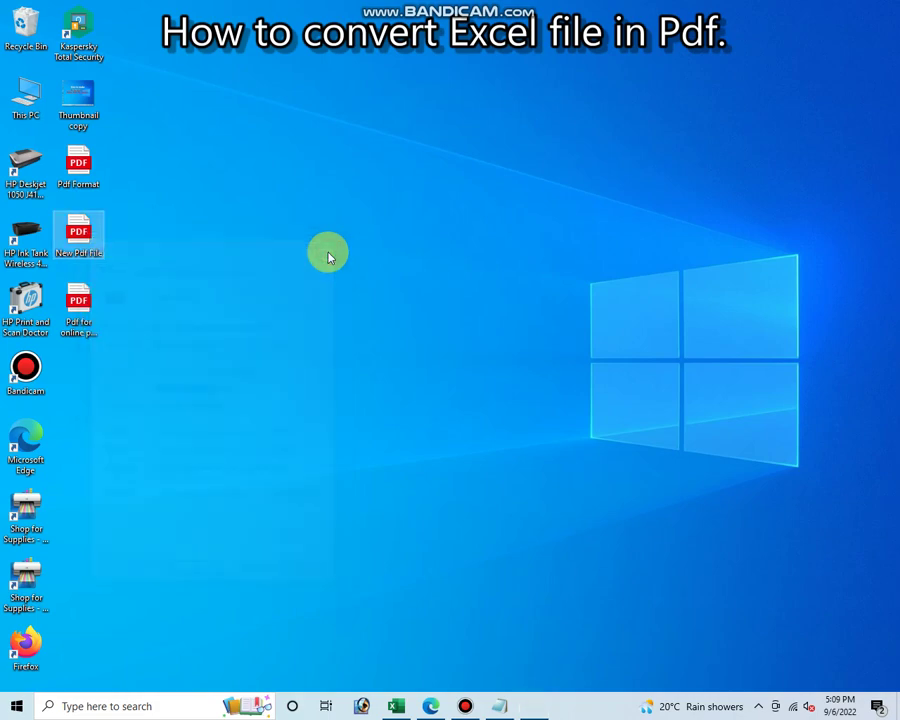
Check Pdf for online publishing's Properties, showing a 54.2 KB size
{"action": "double_click", "coordinate": [89, 312]}
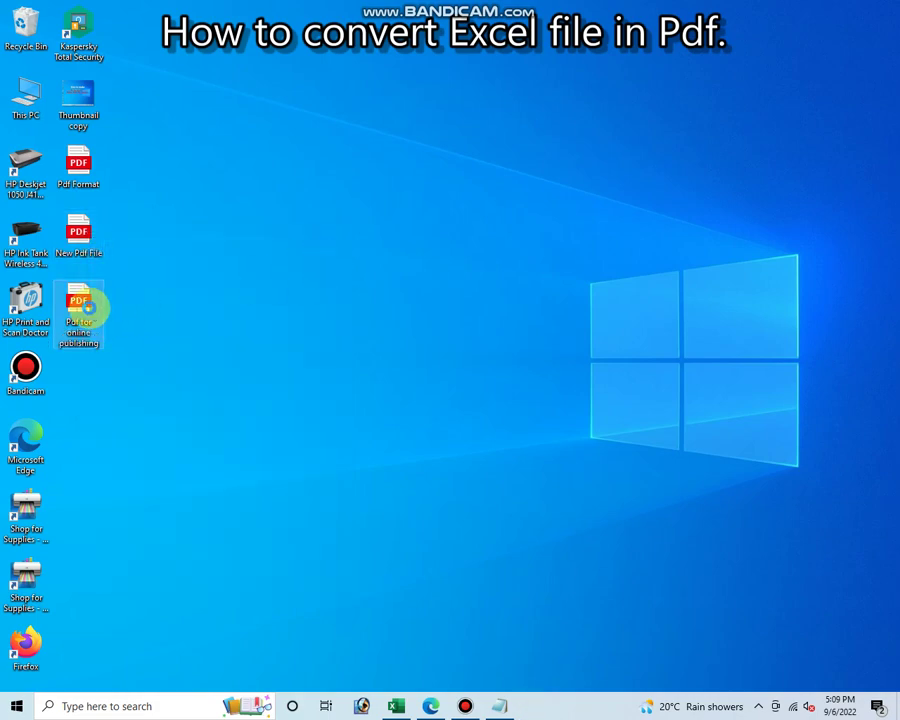
{"action": "right_click", "coordinate": [89, 311]}
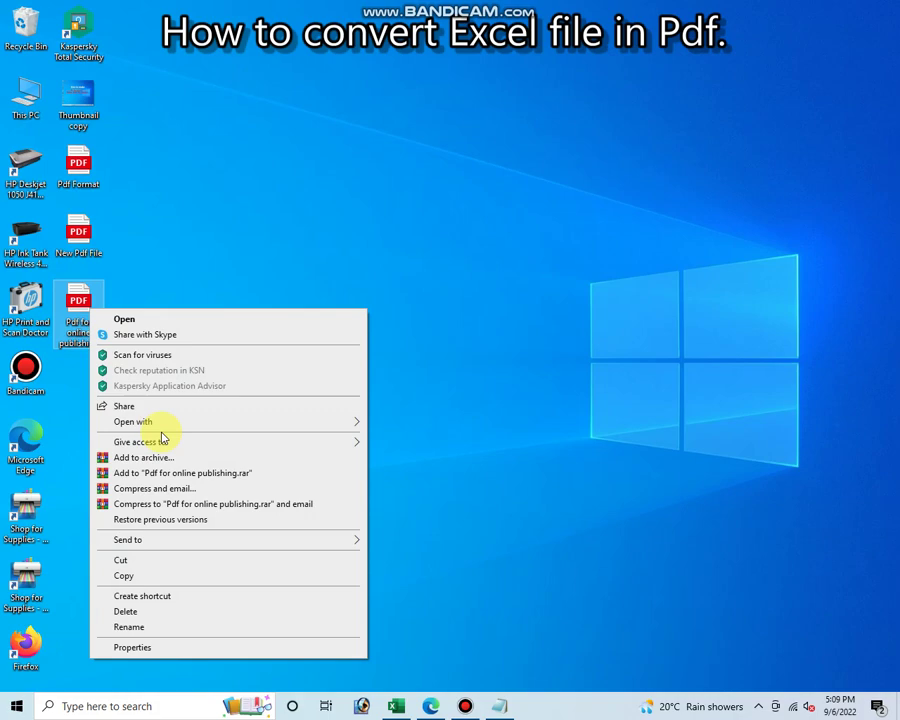
{"action": "left_click", "coordinate": [168, 650]}
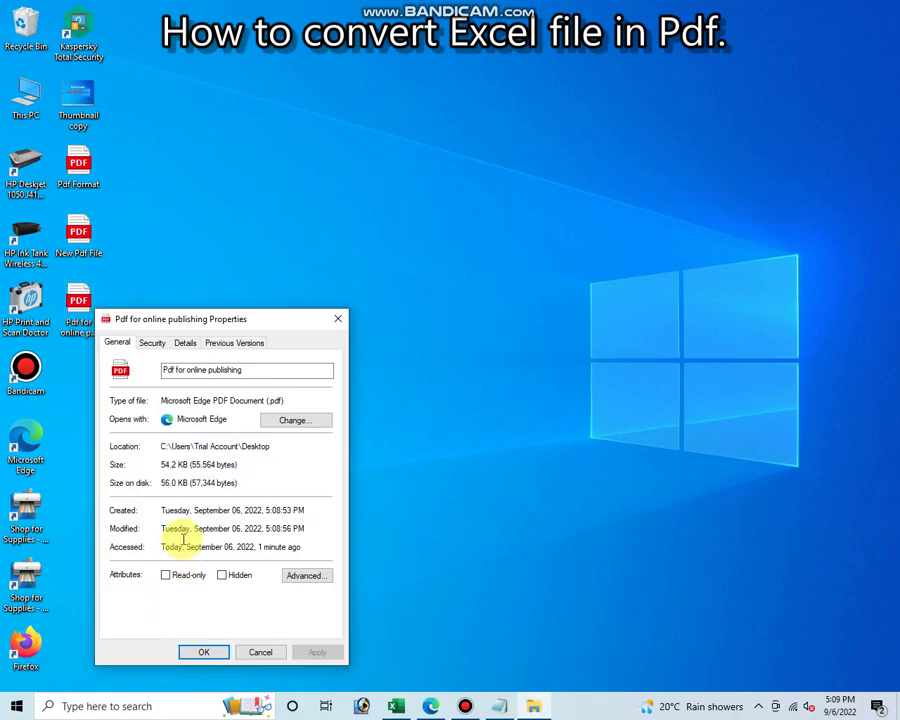
{"action": "left_click_drag", "start_coordinate": [239, 466], "coordinate": [161, 465]}
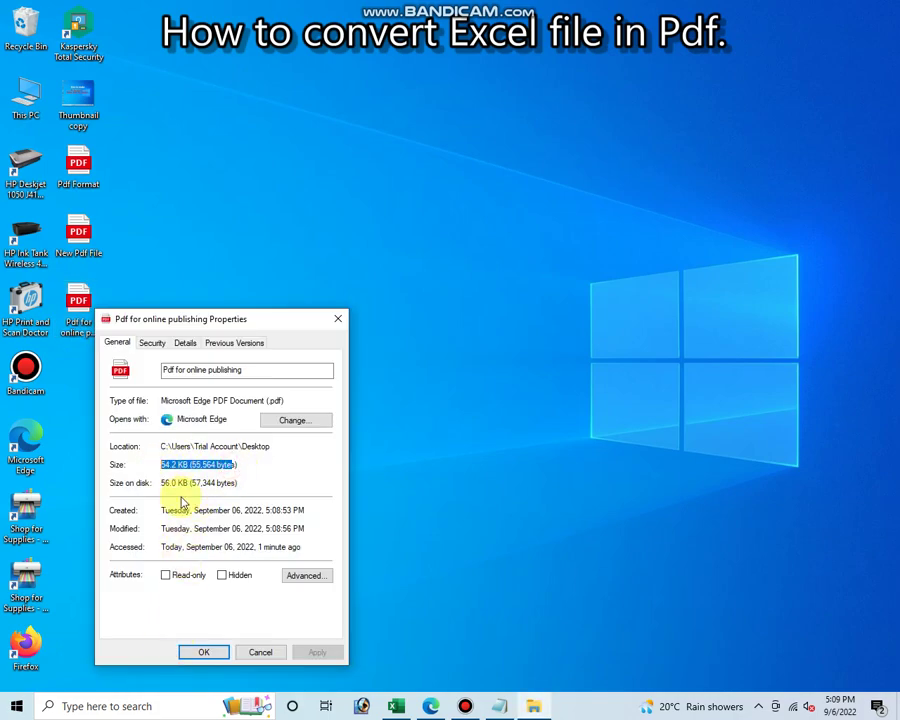
{"action": "left_click", "coordinate": [218, 651]}
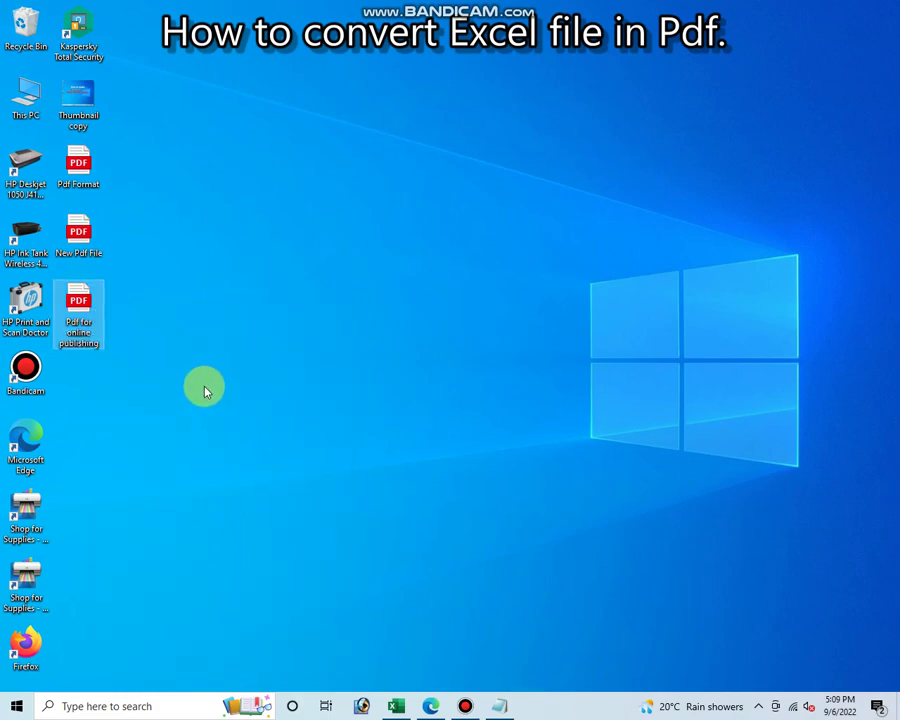
After Method 2, note it suits uploading data online and decreases file size, then add 'Thank you for watching'
{"action": "left_click", "coordinate": [501, 703]}
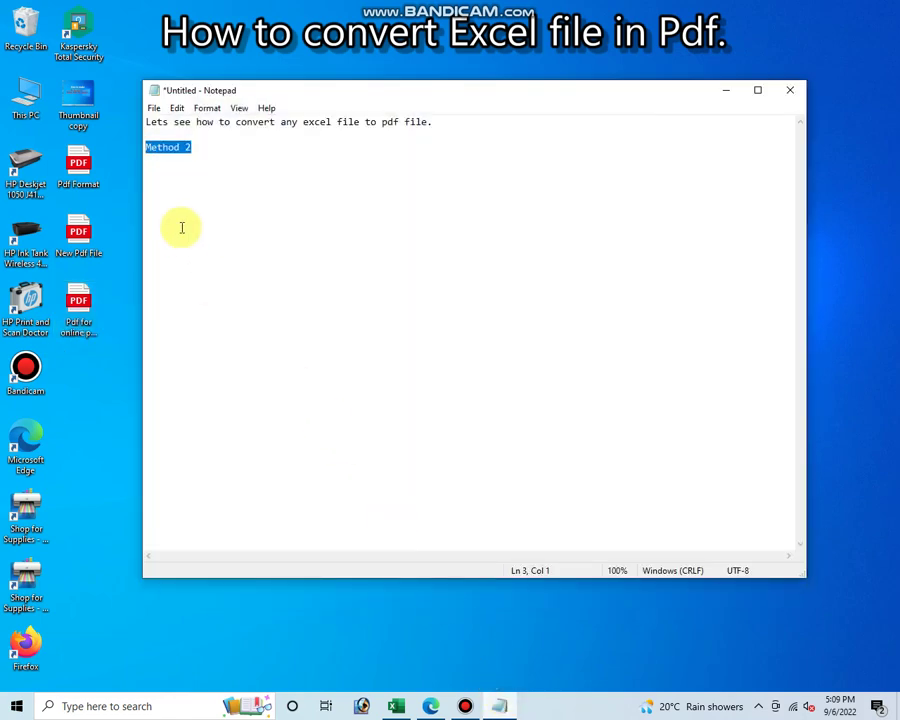
{"action": "left_click", "coordinate": [198, 148]}
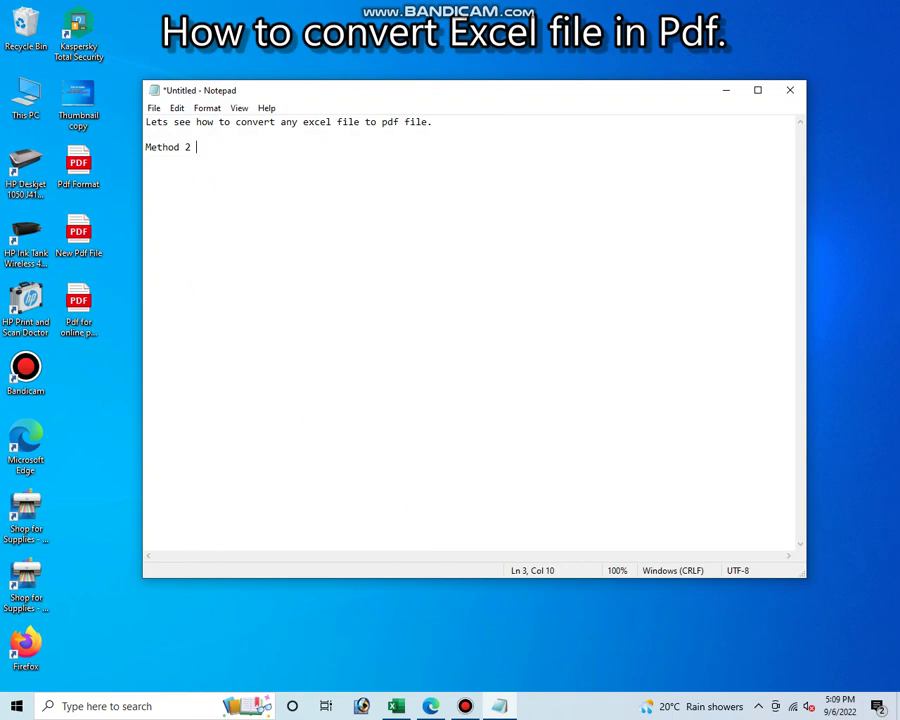
{"action": "type", "text": "(Use "}
{"action": "type", "text": "this M"}
{"action": "type", "text": "ethod "}
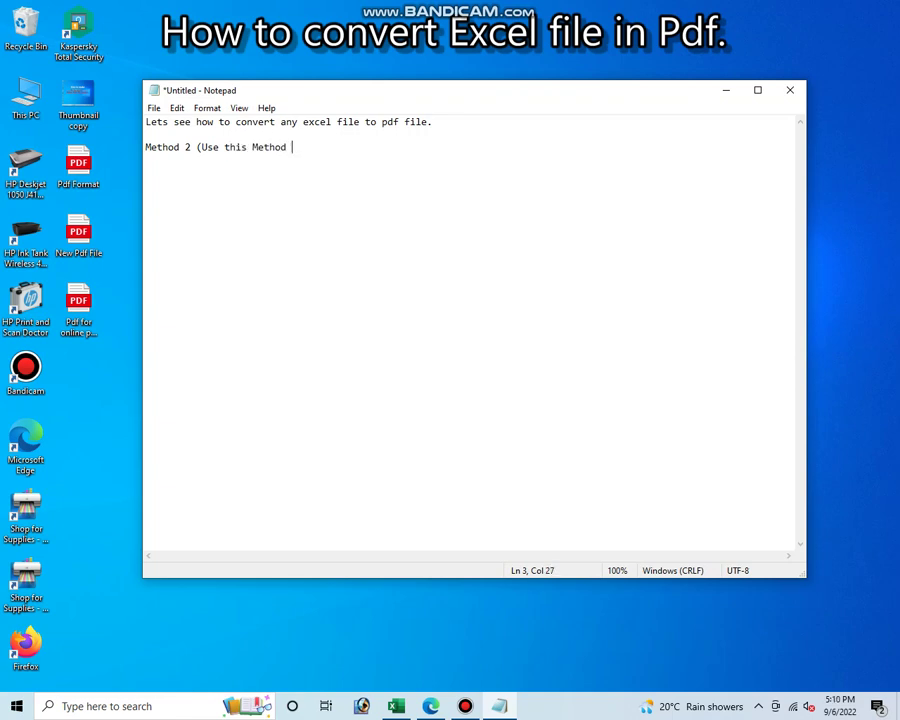
{"action": "type", "text": "for "}
{"action": "type", "text": "up"}
{"action": "type", "text": "loading "}
{"action": "type", "text": "dtat"}
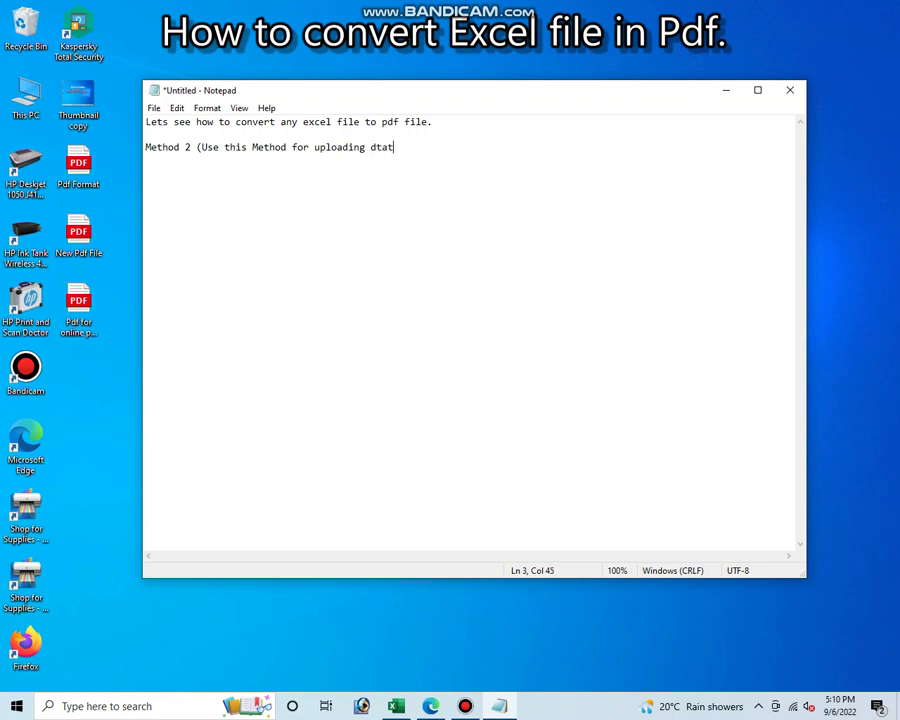
{"action": "key", "text": "BackSpace"}
{"action": "key", "text": "BackSpace"}
{"action": "key", "text": "BackSpace"}
{"action": "key", "text": "BackSpace"}
{"action": "type", "text": "a"}
{"action": "type", "text": "ta "}
{"action": "type", "text": "onl"}
{"action": "type", "text": "ine"}
{"action": "type", "text": ", it"}
{"action": "type", "text": "s"}
{"action": "key", "text": "BackSpace"}
{"action": "type", "text": "de"}
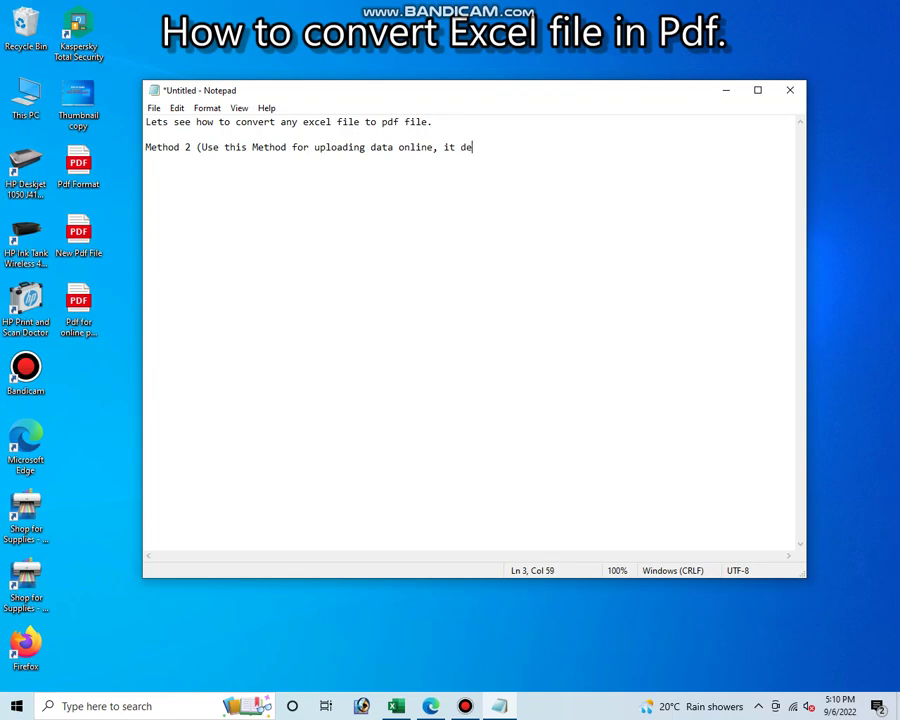
{"action": "type", "text": "cresre"}
{"action": "key", "text": "BackSpace"}
{"action": "key", "text": "BackSpace"}
{"action": "type", "text": "e the "}
{"action": "type", "text": "file siz"}
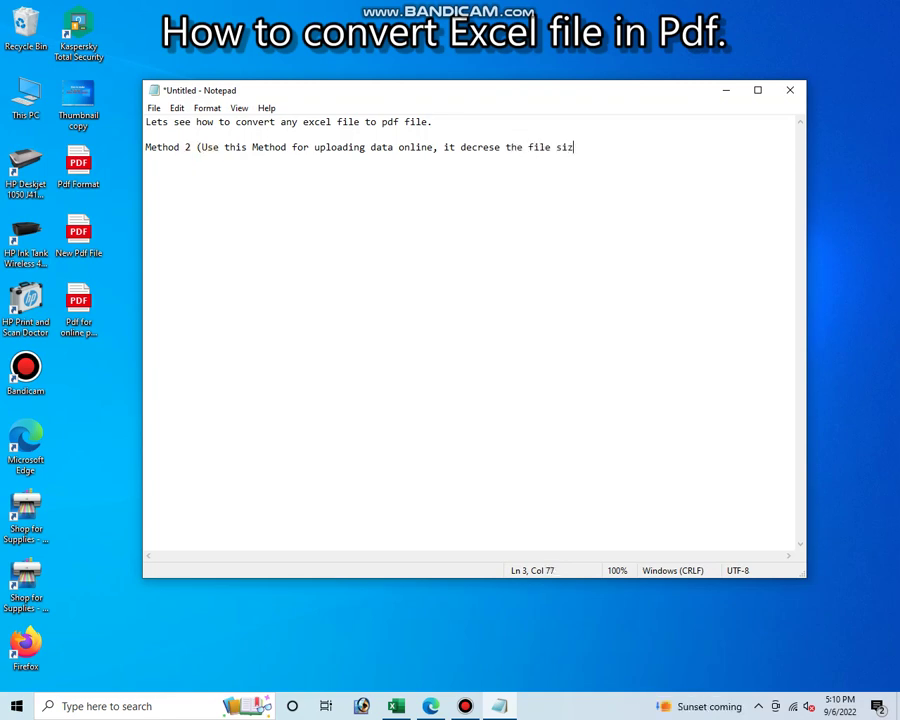
{"action": "type", "text": "e"}
{"action": "type", "text": ")"}
{"action": "key", "text": "Return"}
{"action": "key", "text": "Return"}
{"action": "key", "text": "Return"}
{"action": "type", "text": "Thank yo"}
{"action": "type", "text": "u for "}
{"action": "type", "text": "watchin"}
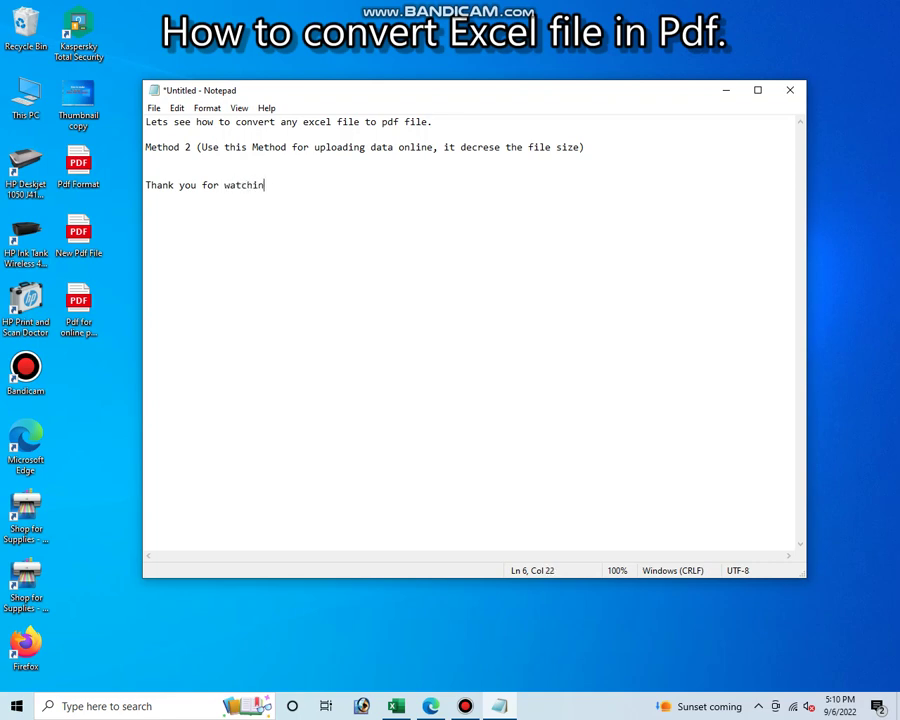